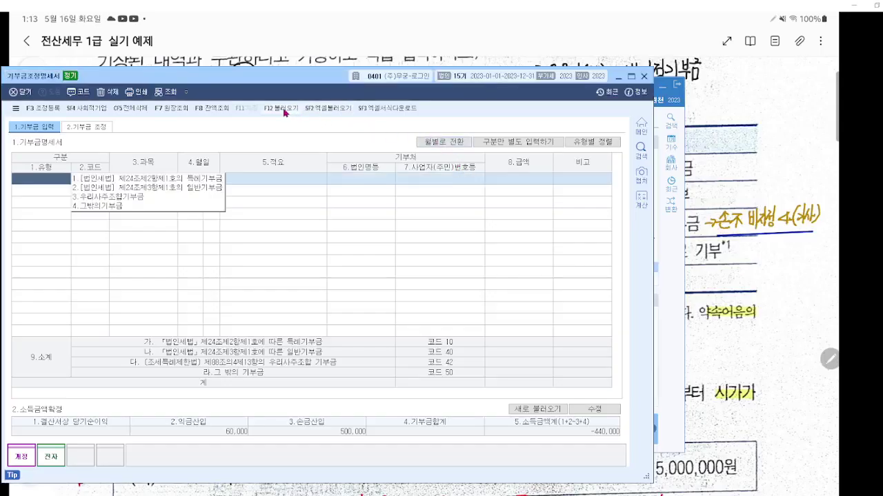
Load the recorded donation transactions into the 기부금명세서 table and mark their donation type column.
click(433, 157)
click(304, 316)
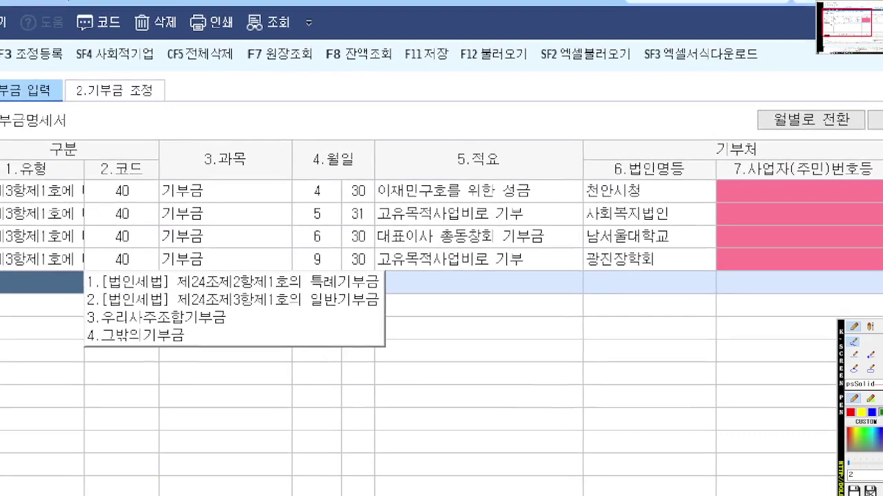
drag(0, 198, 91, 198)
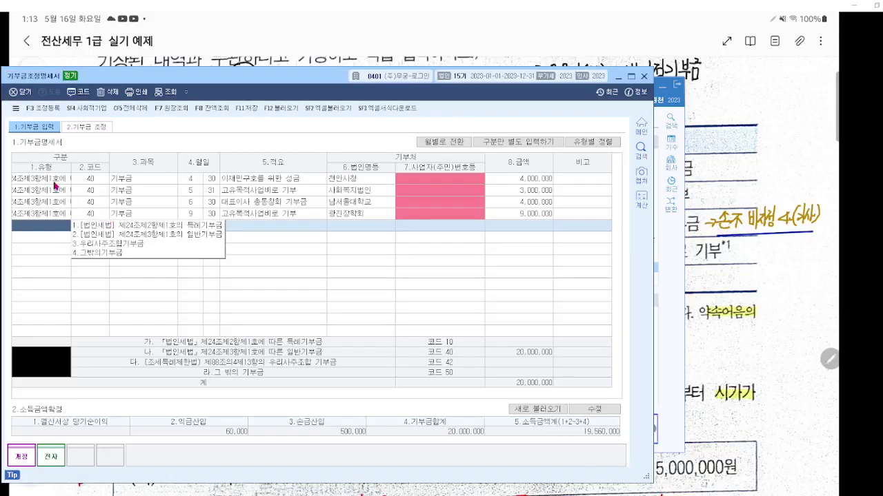
Change the donation type of the 천안시청 entry dated 4/30 to 1. 제24조제2항제1호의 특례기부금.
click(52, 200)
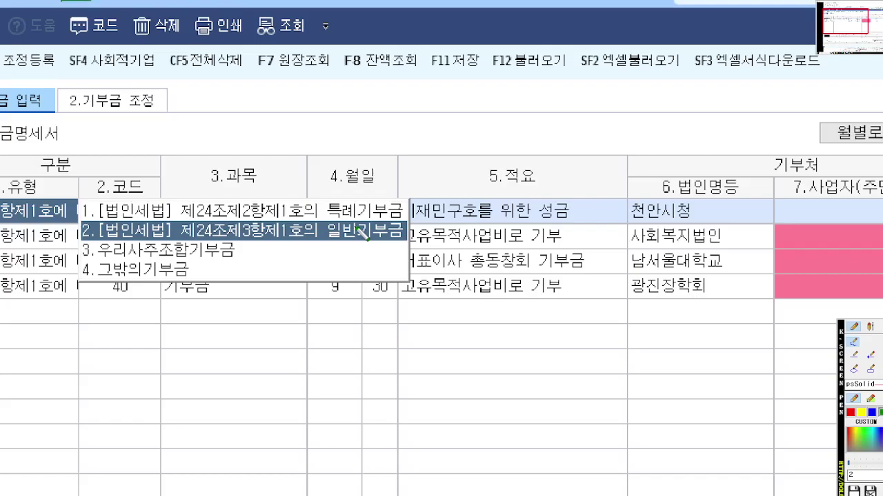
mouse_move(80, 222)
mouse_down()
mouse_move(256, 236)
mouse_move(393, 233)
mouse_up()
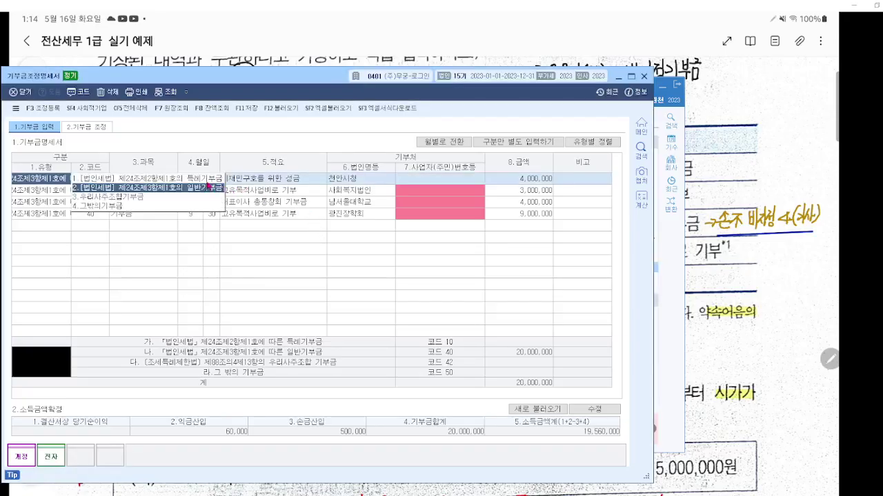
click(208, 179)
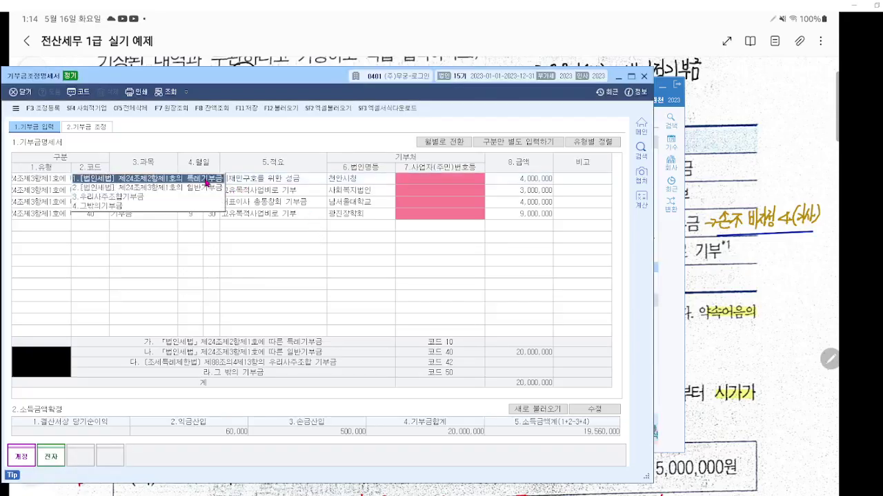
key(ctrl+grave)
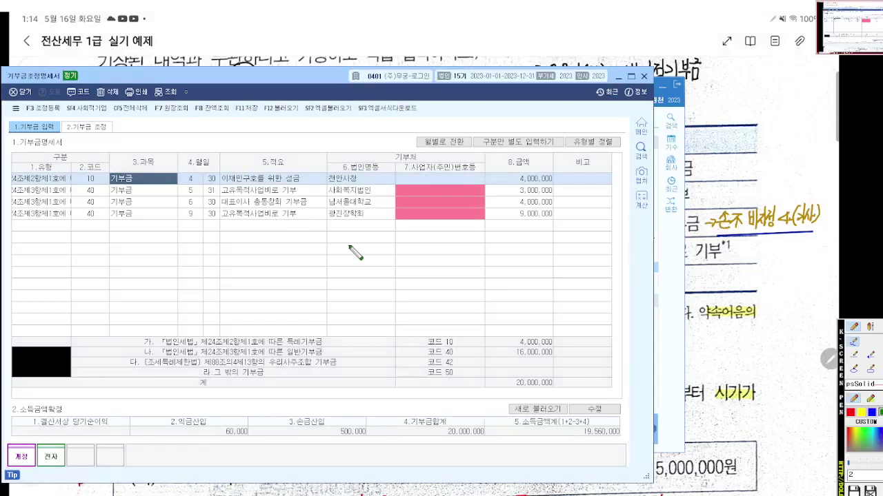
scroll(296, 230, up, 3)
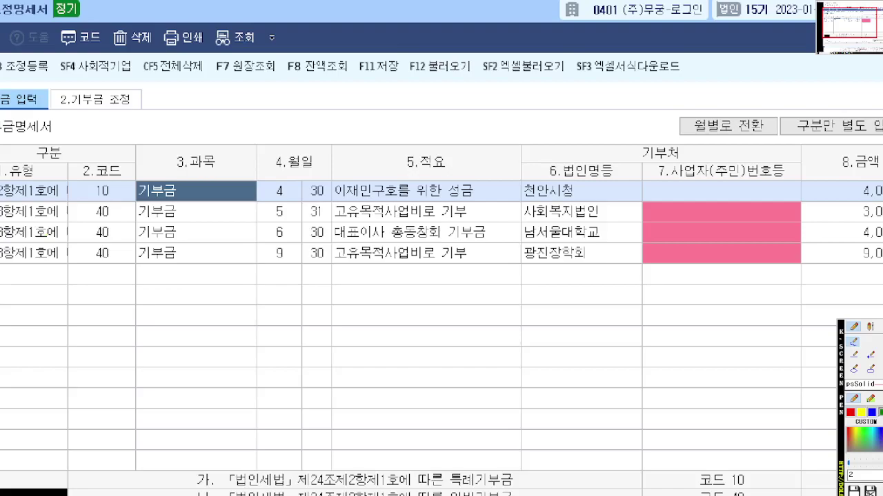
Mark the type of the 사회복지법인 entry and change the 6/30 남서울대학교 donation's type to 4. 그밖의기부금.
drag(0, 222, 73, 222)
drag(2, 241, 66, 243)
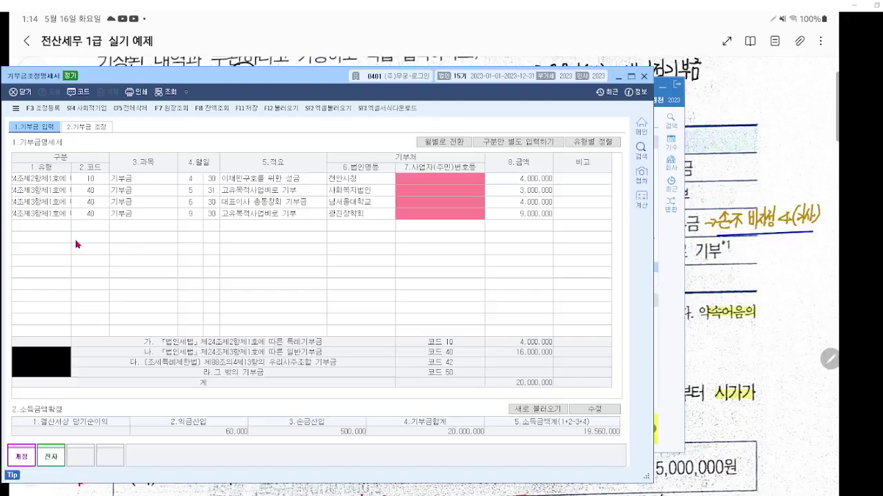
click(60, 205)
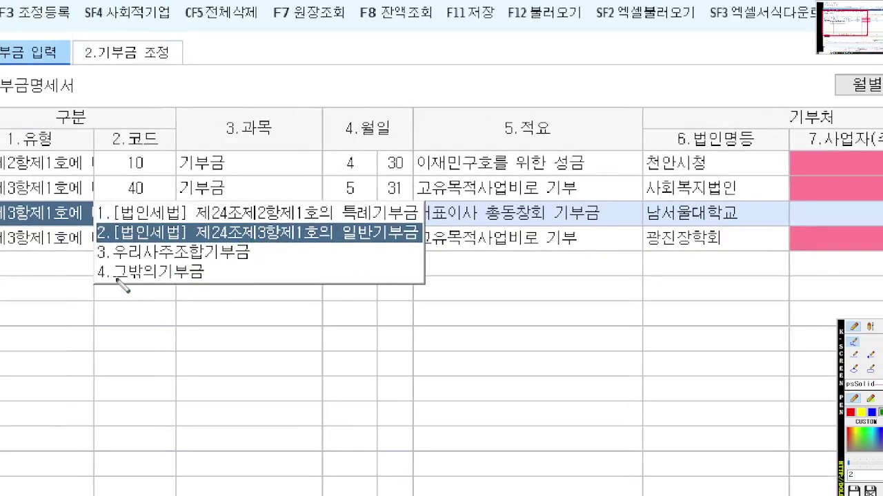
drag(12, 281, 135, 289)
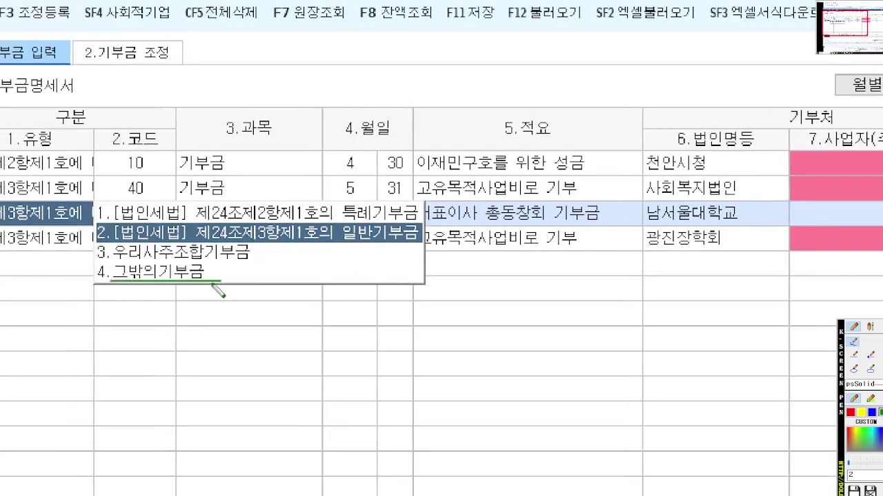
mouse_move(213, 284)
mouse_down()
mouse_move(163, 276)
mouse_move(231, 277)
mouse_move(222, 278)
mouse_up()
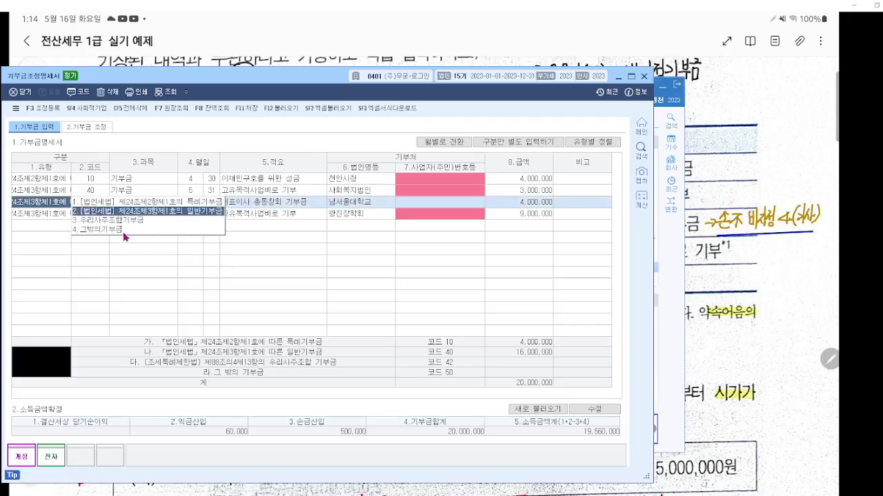
click(200, 274)
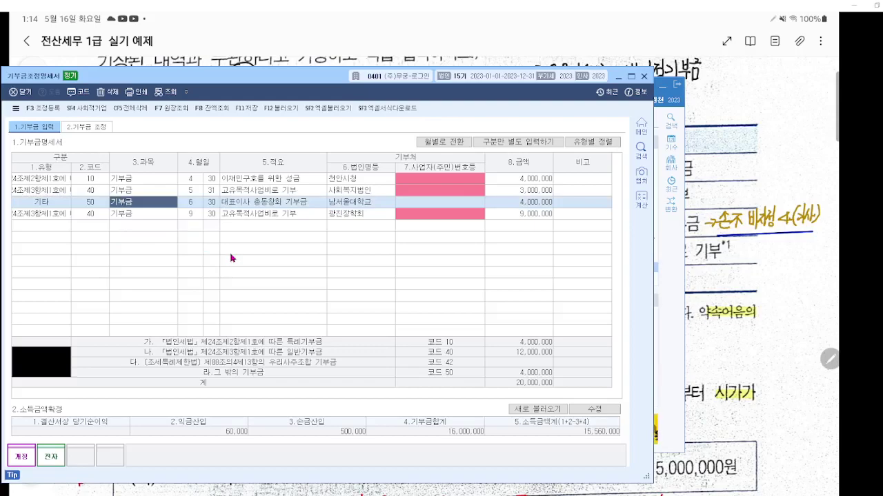
Delete the 외화자산환산손실 and 외화자산환산이익 entries from the 조정 등록 window.
click(49, 111)
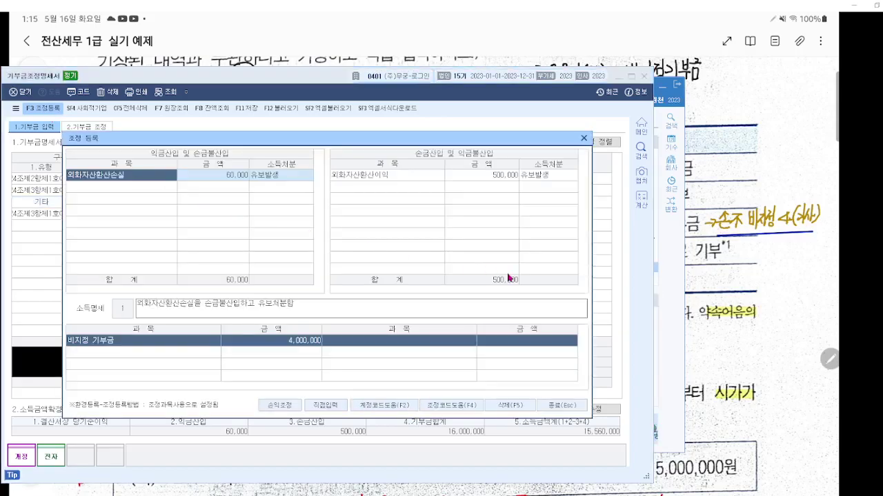
key(F5)
key(Return)
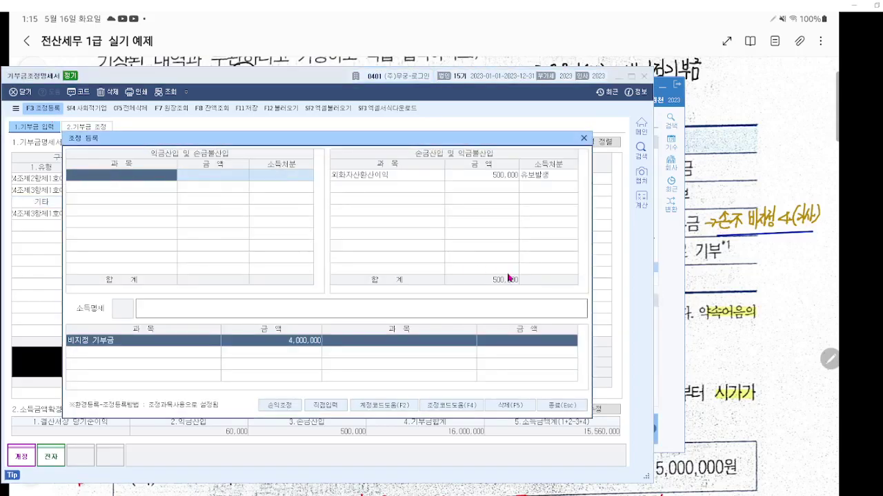
click(390, 176)
key(F5)
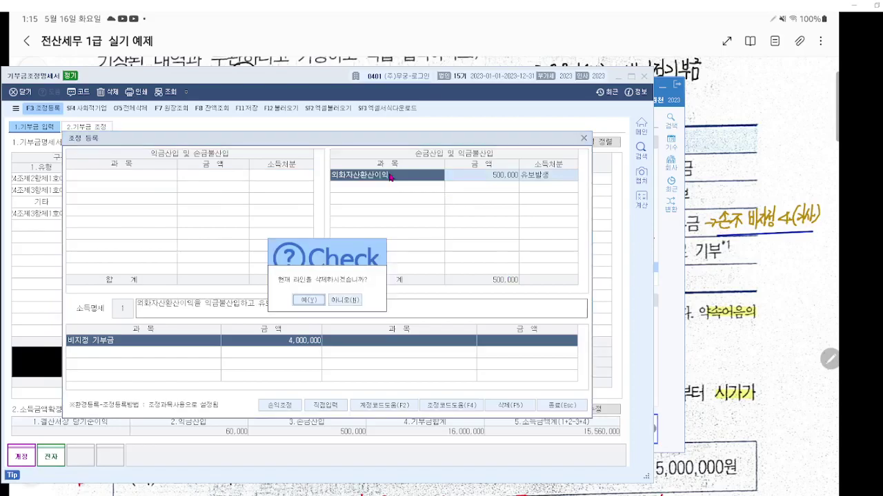
key(Return)
click(114, 178)
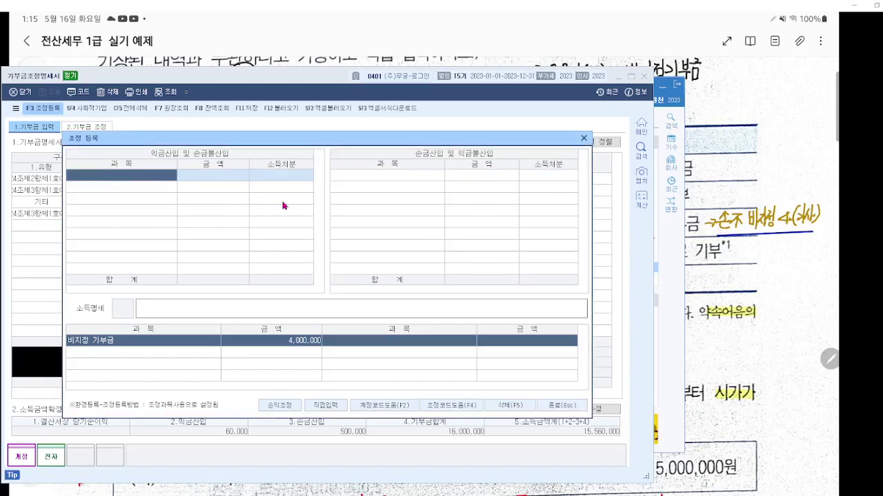
Look up adjustment accounts matching 비지정 for the first 익금산입 및 손금불산입 row.
key(ctrl+1)
scroll(231, 184, up, 5)
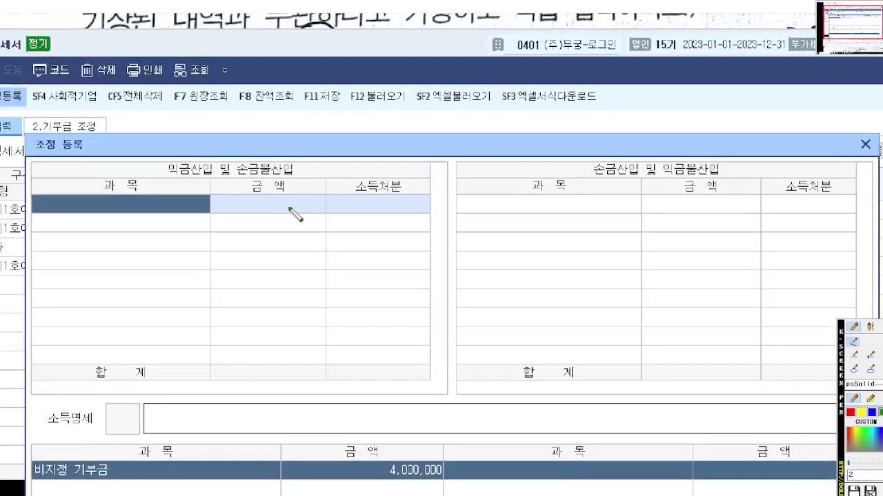
scroll(289, 210, up, 2)
drag(4, 207, 138, 200)
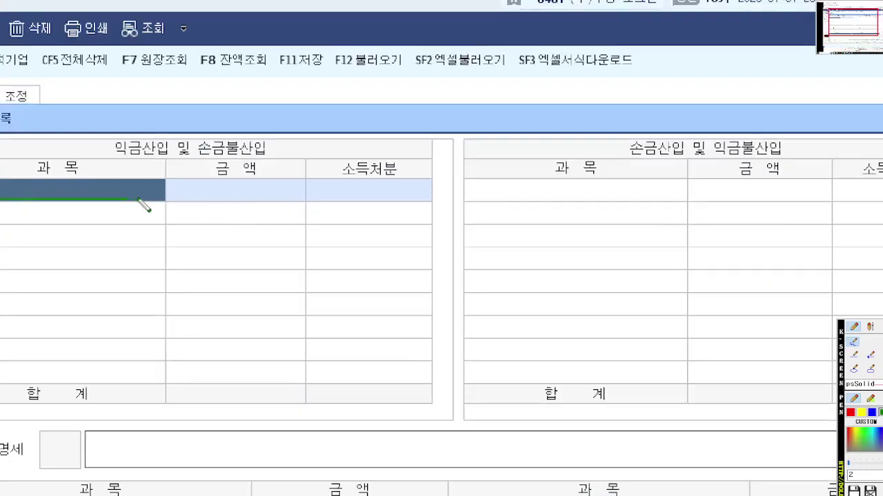
key(Escape)
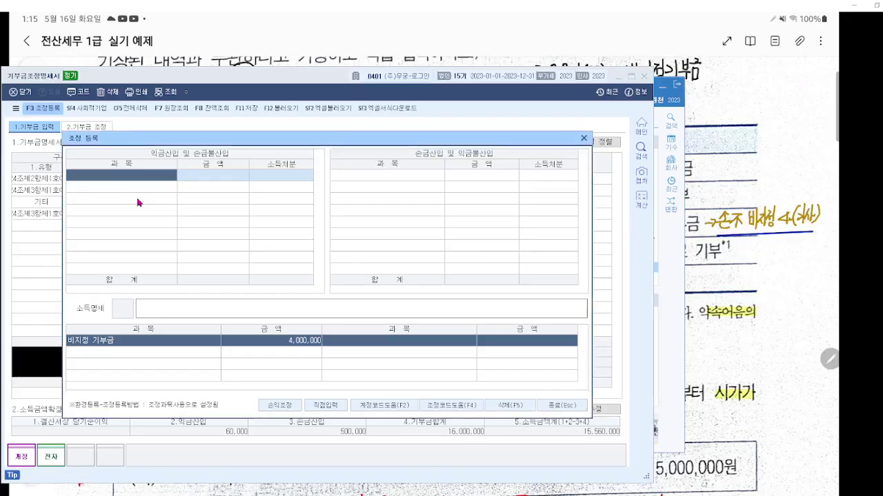
text(비지정)
key(Return)
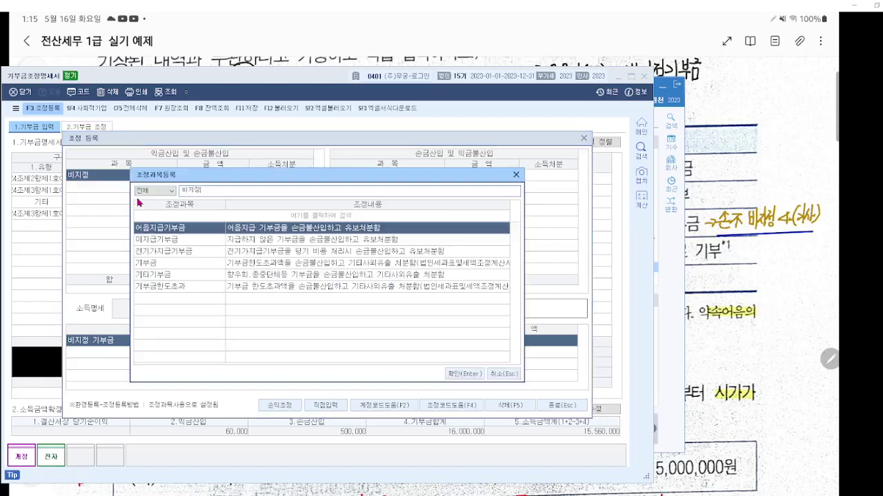
Compare the listed adjustment accounts, underlining the promissory-note and alumni or clan donation lines and crossing out both limit-excess lines.
scroll(284, 254, up, 2)
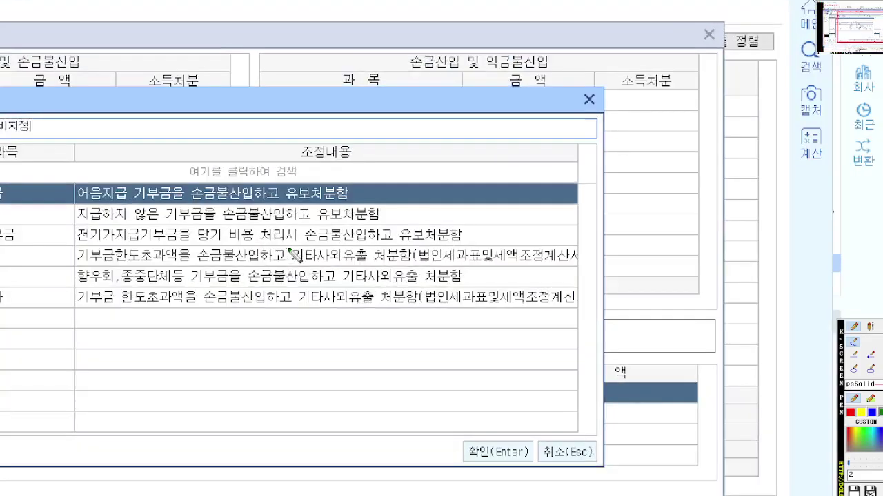
scroll(318, 255, up, 1)
scroll(319, 255, up, 1)
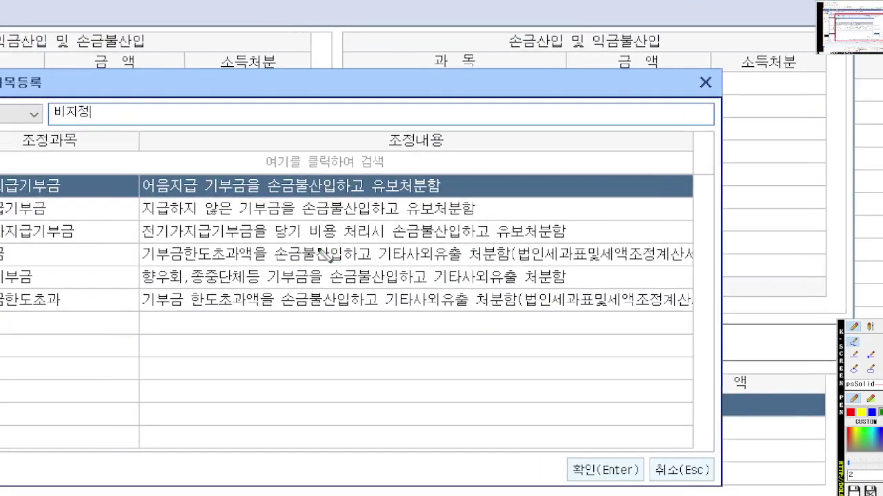
scroll(324, 256, up, 1)
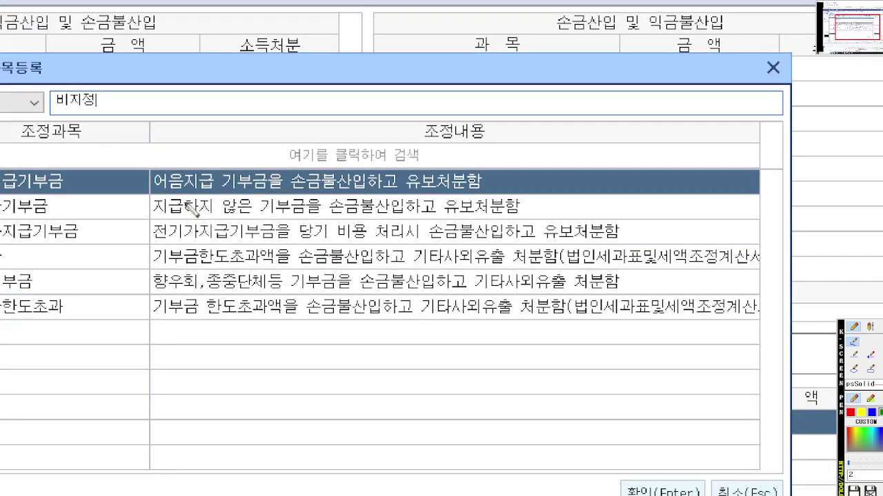
drag(252, 192, 1, 193)
drag(107, 193, 638, 193)
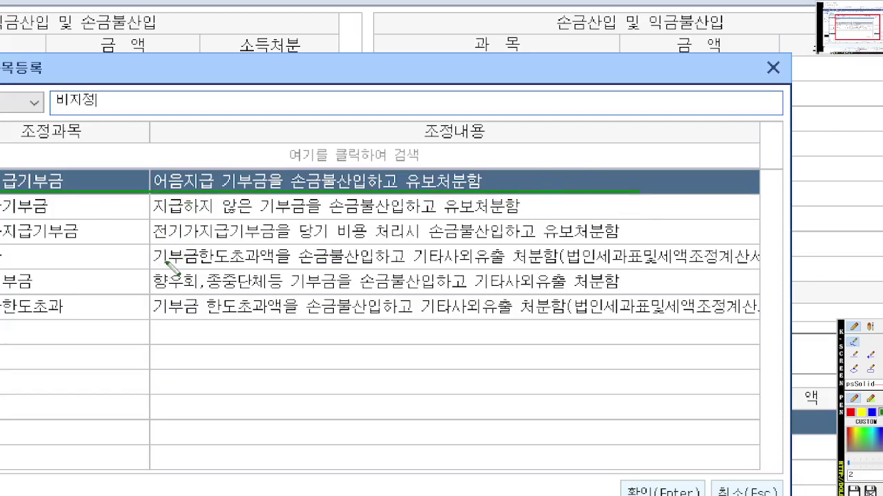
drag(2, 294, 672, 293)
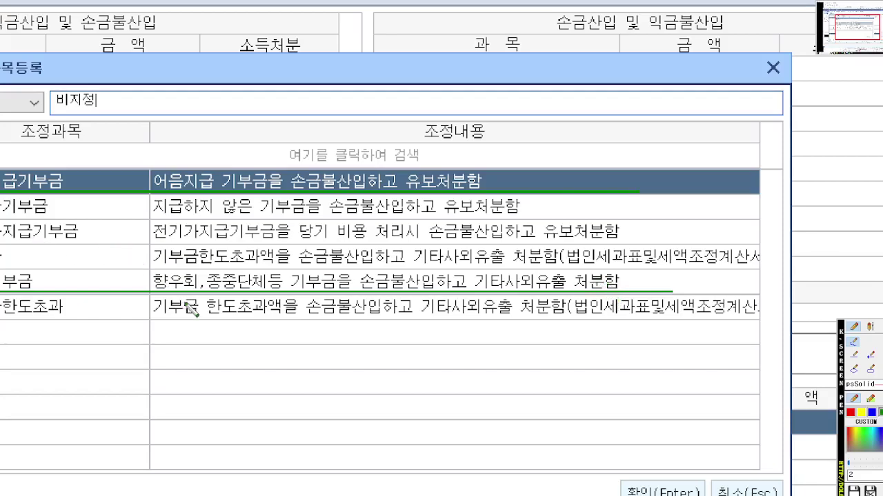
mouse_move(218, 304)
mouse_down()
mouse_move(134, 322)
mouse_move(167, 324)
mouse_up()
drag(232, 252, 177, 265)
drag(173, 242, 206, 268)
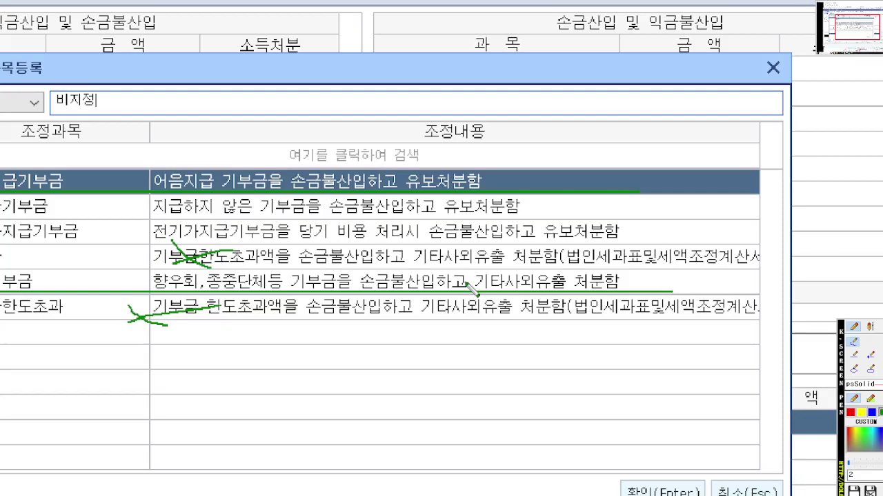
key(Escape)
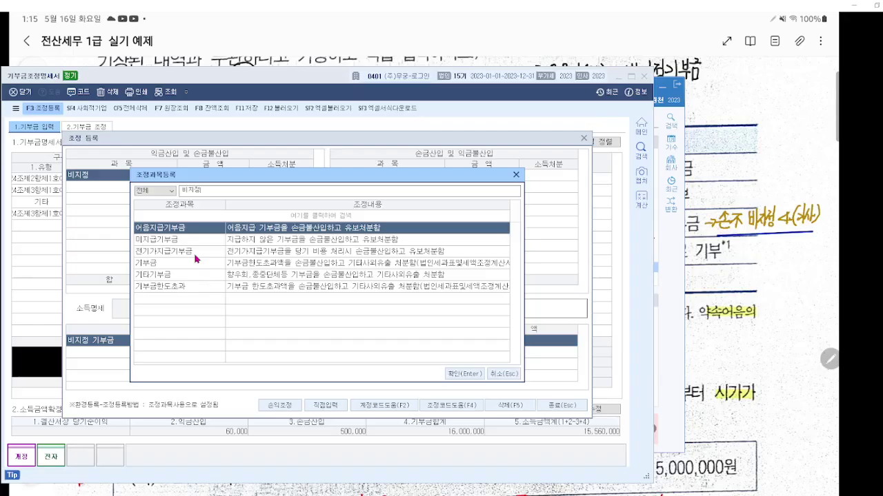
Register 기타기부금 with an amount of 4,000,000 as 기타사외유출 and close the adjustment registration.
key(Down)
key(Down)
key(Down)
key(Down)
key(Return)
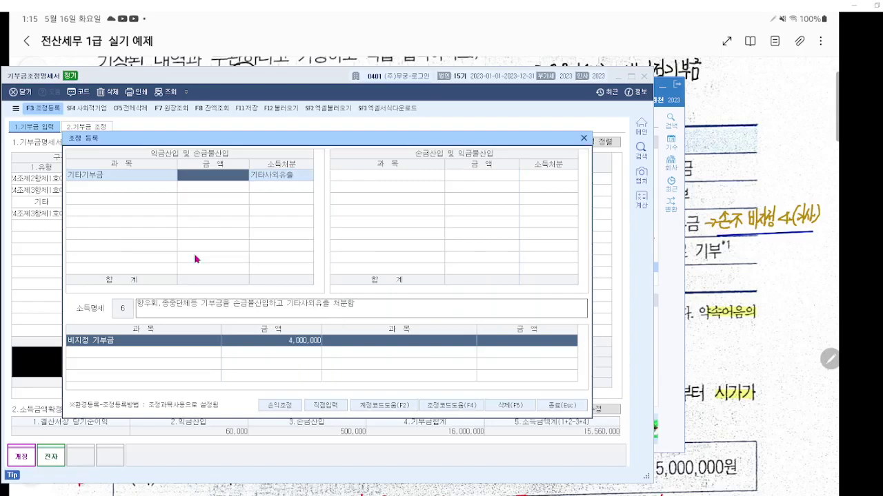
text(4,000,000)
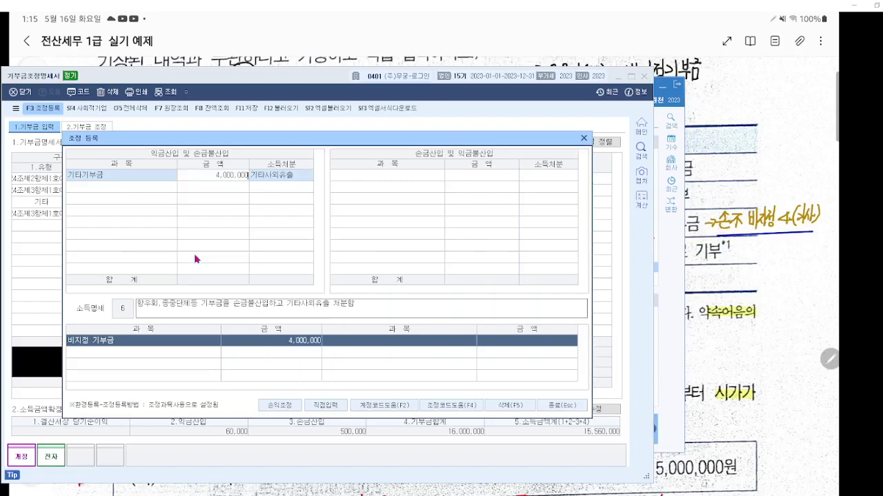
key(Return)
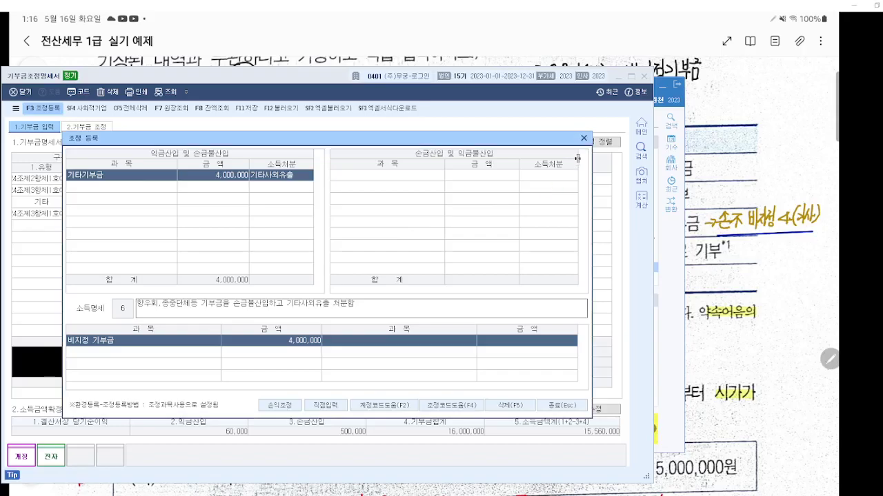
click(584, 140)
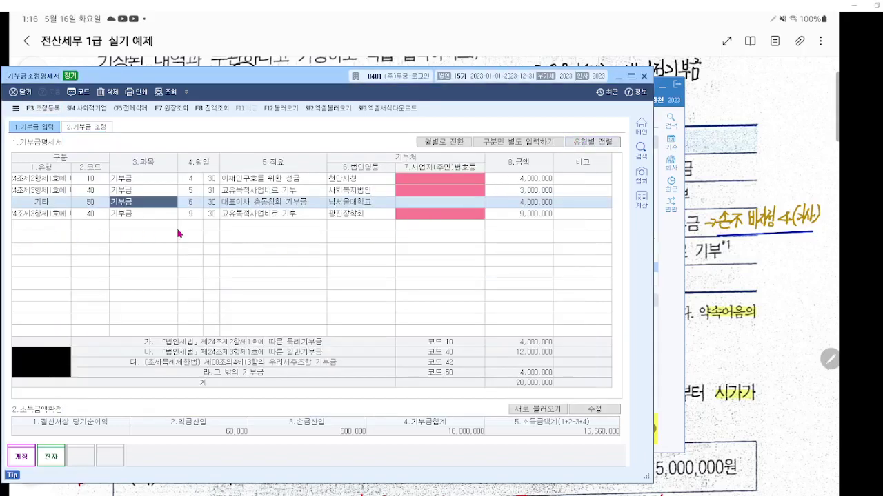
Set the amount of the 9월 30일 광진장학회 general donation to 7,000,000.
click(260, 215)
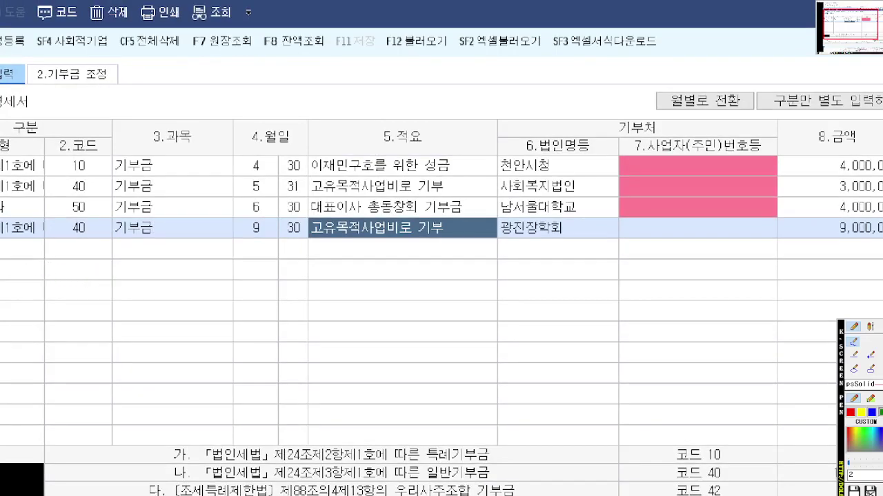
drag(0, 237, 38, 238)
drag(878, 237, 721, 237)
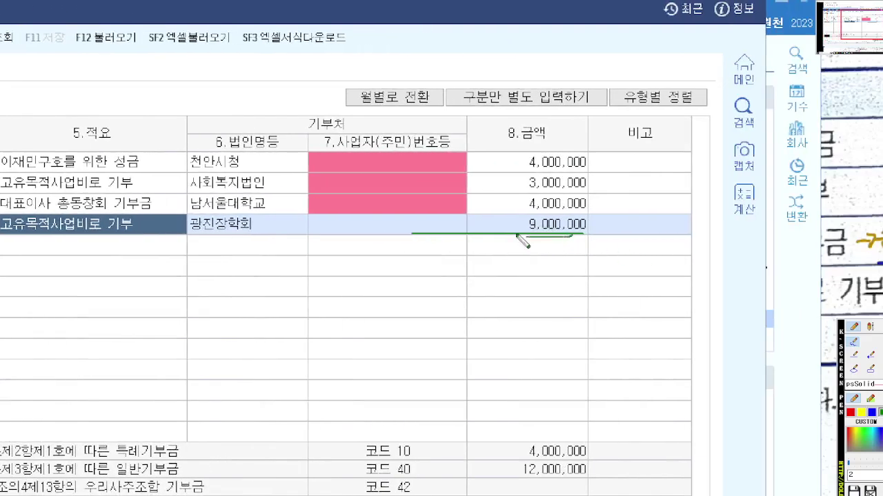
mouse_move(516, 235)
mouse_down()
mouse_move(578, 213)
mouse_move(535, 242)
mouse_up()
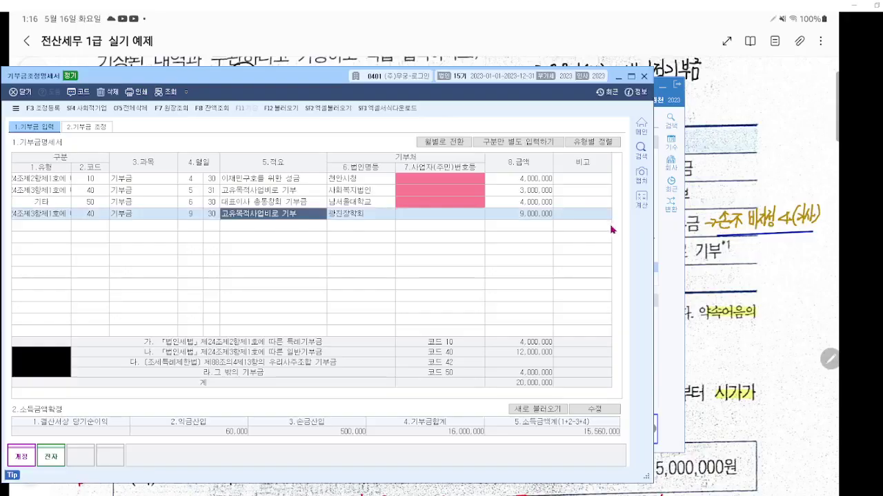
click(542, 216)
text(7000000)
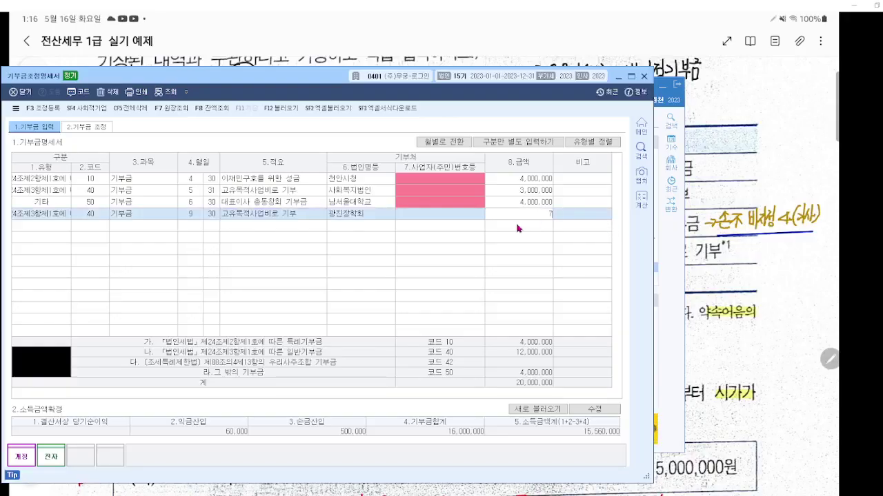
key(Return)
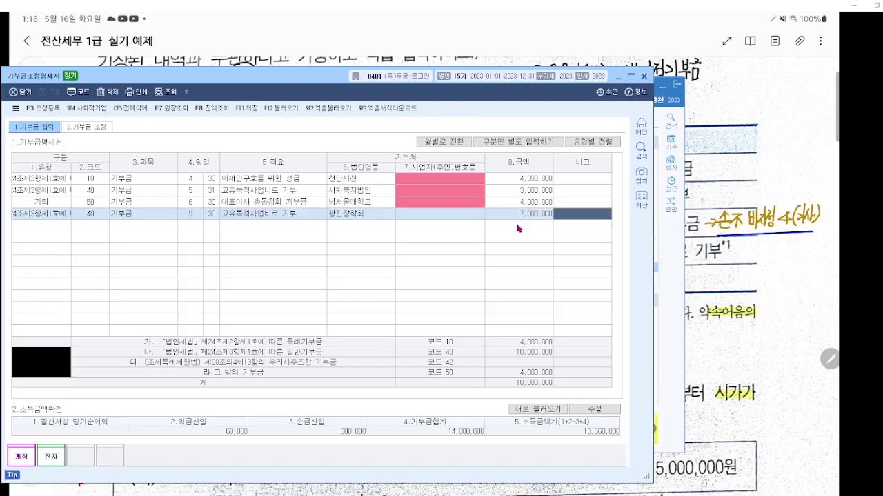
Add a donation row of type 4.그밖의기부금 below the 광진장학회 entry and date it 9월 30일.
key(Return)
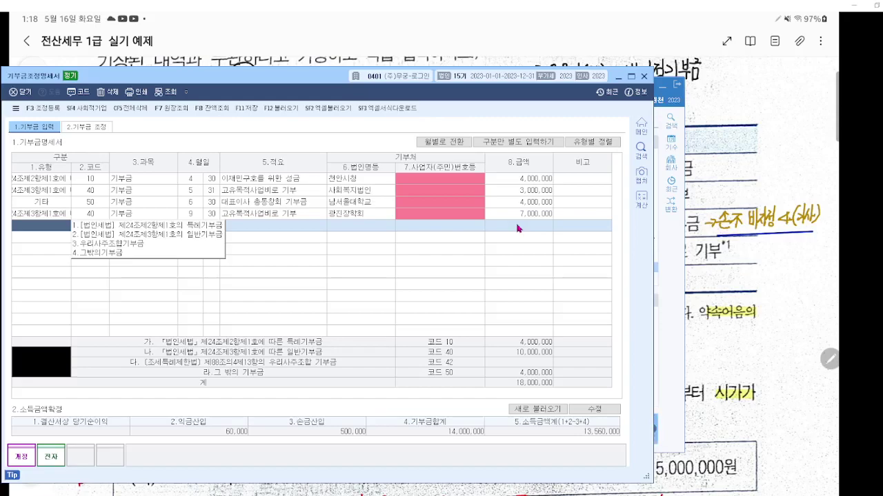
click(109, 253)
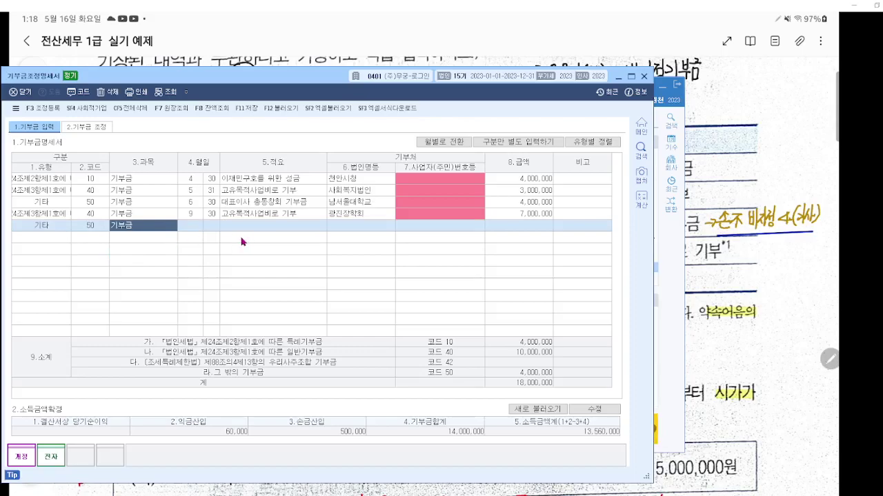
scroll(240, 241, up, 3)
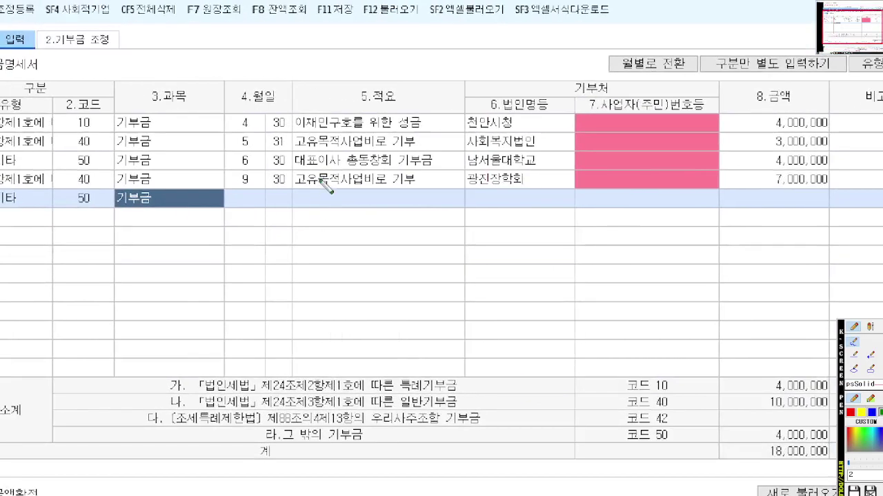
drag(234, 215, 225, 236)
drag(297, 207, 362, 207)
drag(528, 176, 575, 210)
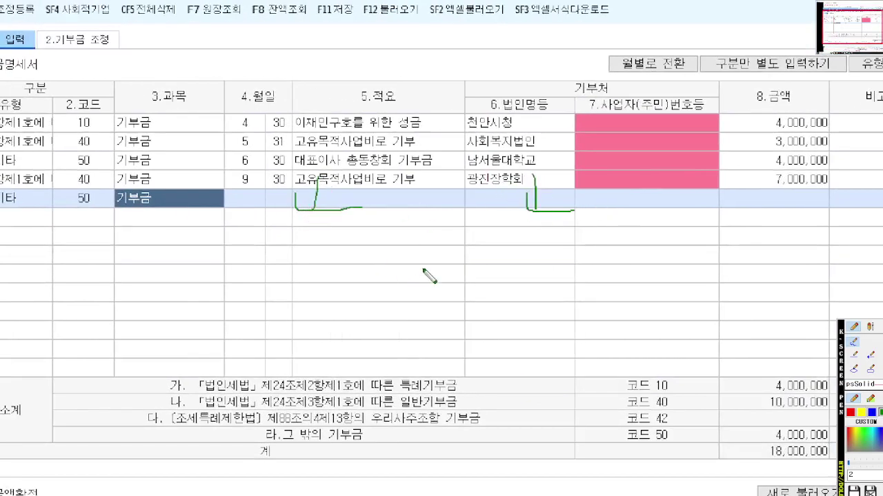
key(Escape)
click(191, 216)
click(193, 228)
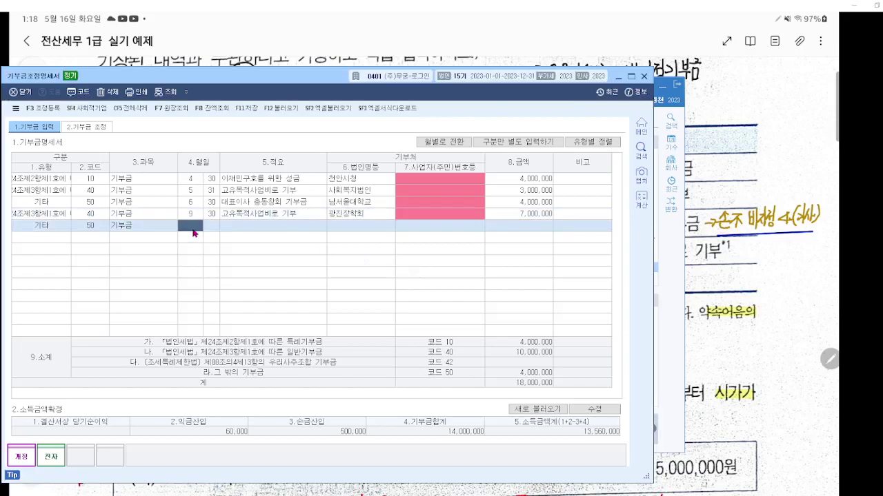
click(211, 215)
click(212, 227)
text(30)
Copy the description 고유목적사업비로 기부 and the recipient 광진장학회 from the row above into the new 기타 row.
click(251, 214)
key(ctrl+c)
click(252, 226)
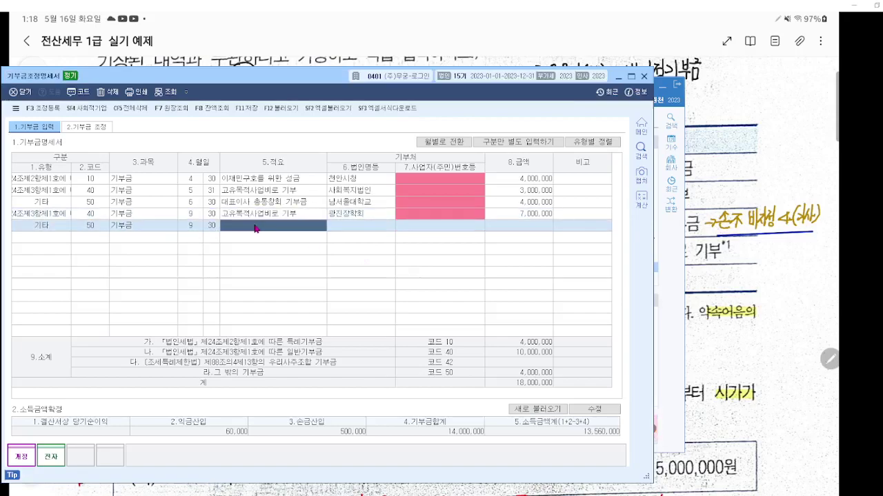
key(ctrl+v)
click(346, 215)
key(ctrl+c)
click(350, 226)
key(ctrl+v)
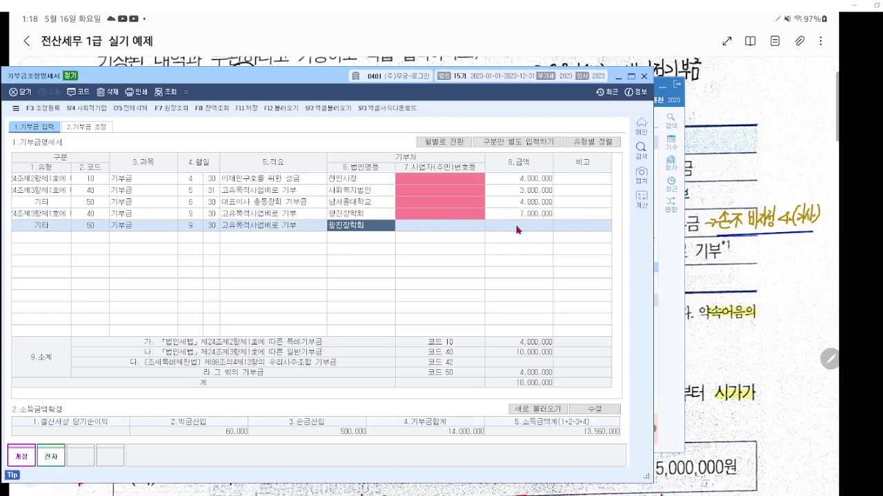
Set the new 기타 row's amount to 2,000,000 and underline its type with the screen pen.
click(522, 229)
text(2000000)
key(Return)
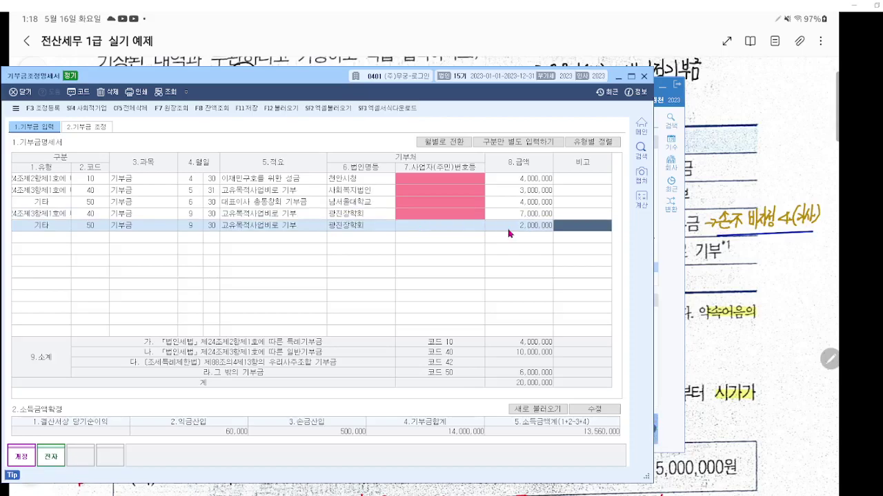
key(ctrl+2)
scroll(500, 239, up, 4)
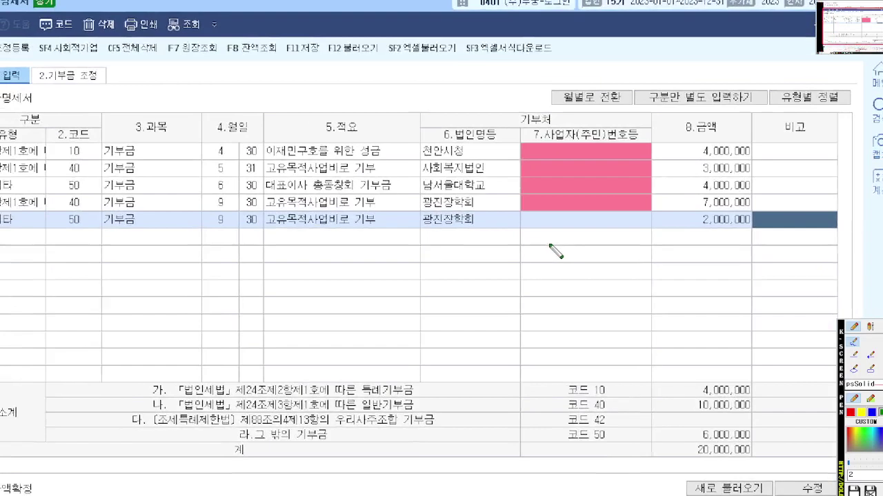
scroll(555, 251, up, 3)
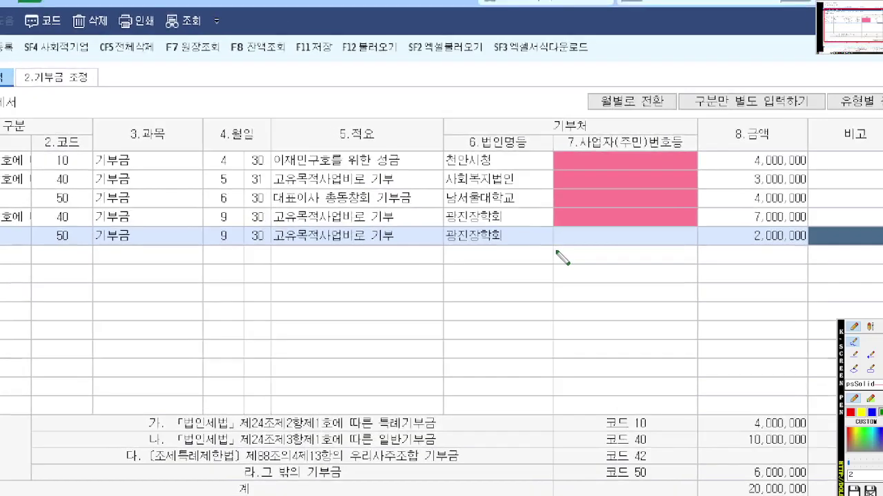
drag(0, 245, 60, 257)
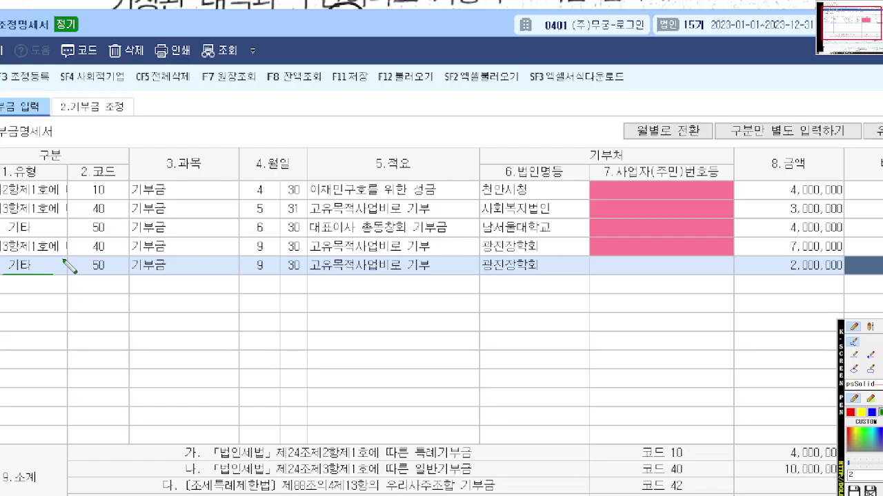
key(Escape)
Check the promissory-note remark in the example notes, and open 조정 등록 to compare the 비지정 기부금 total with the registered adjustment.
click(733, 299)
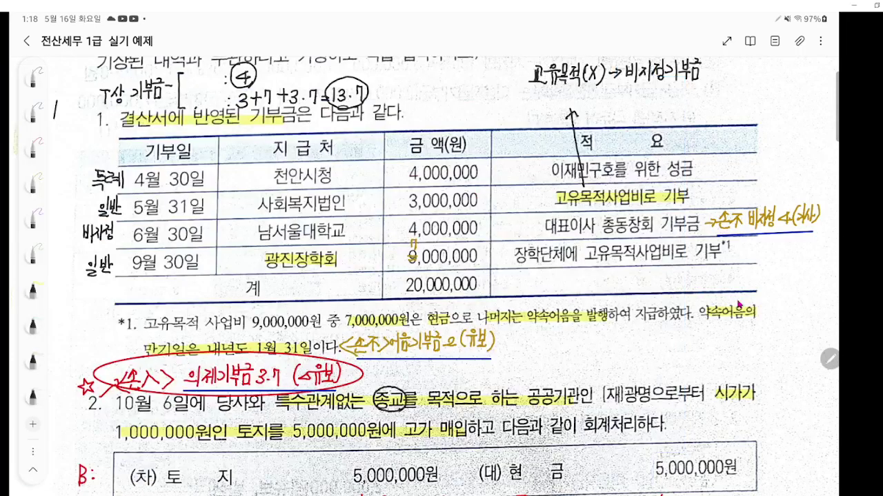
scroll(405, 366, down, 3)
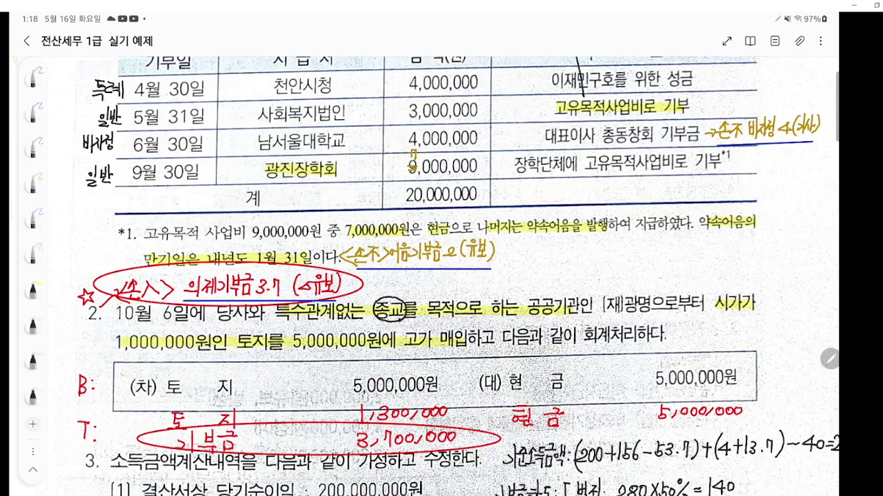
mouse_move(295, 495)
click(295, 473)
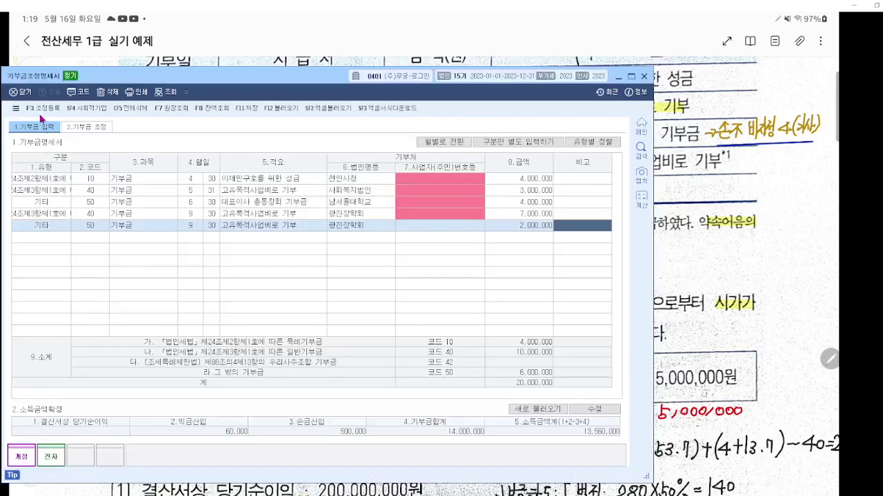
click(40, 112)
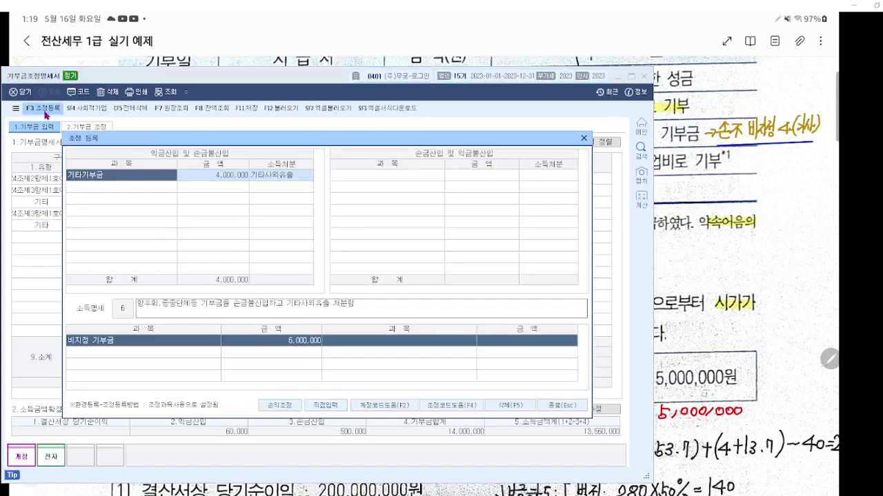
key(ctrl+2)
scroll(226, 298, up, 3)
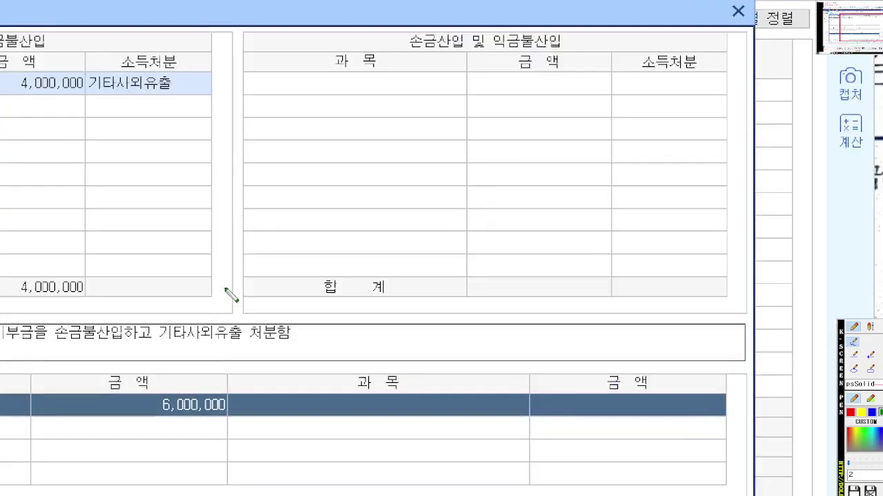
drag(1, 358, 491, 358)
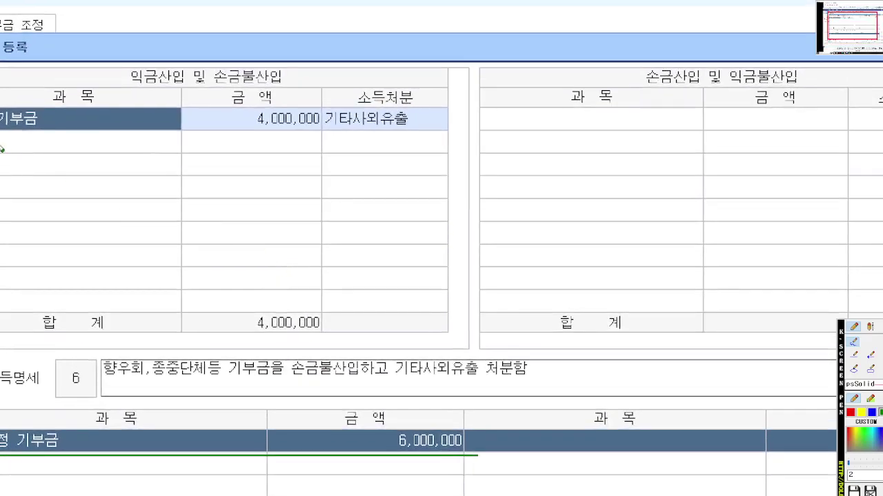
drag(1, 148, 44, 148)
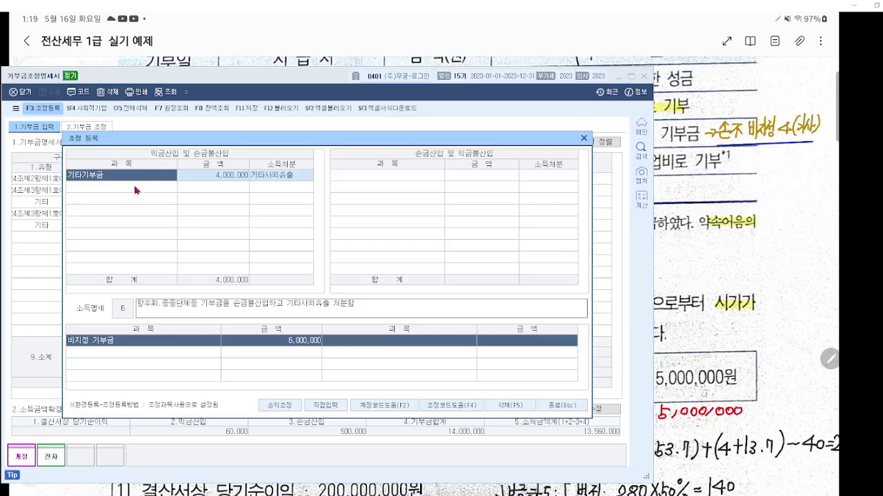
Register 어음지급기부금 with an amount of 2,000,000 as 유보발생 under 익금산입 및 손금불산입 and close the adjustment registration.
click(61, 150)
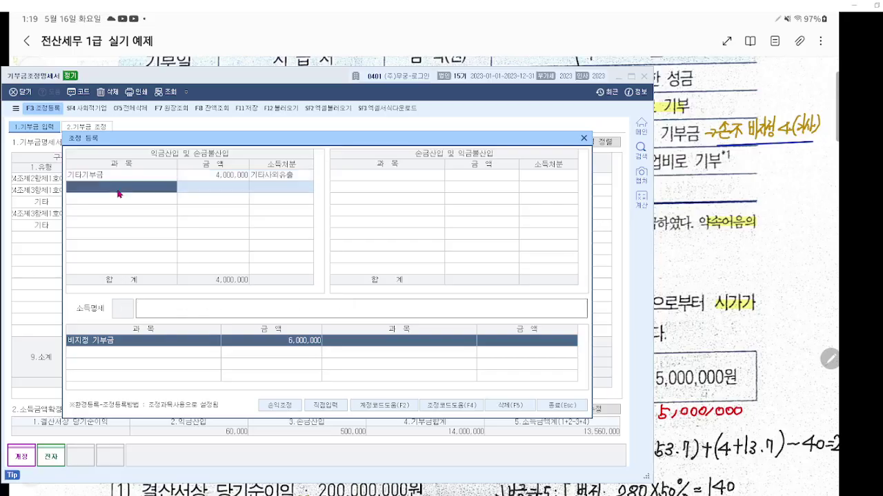
text(어음)
key(Return)
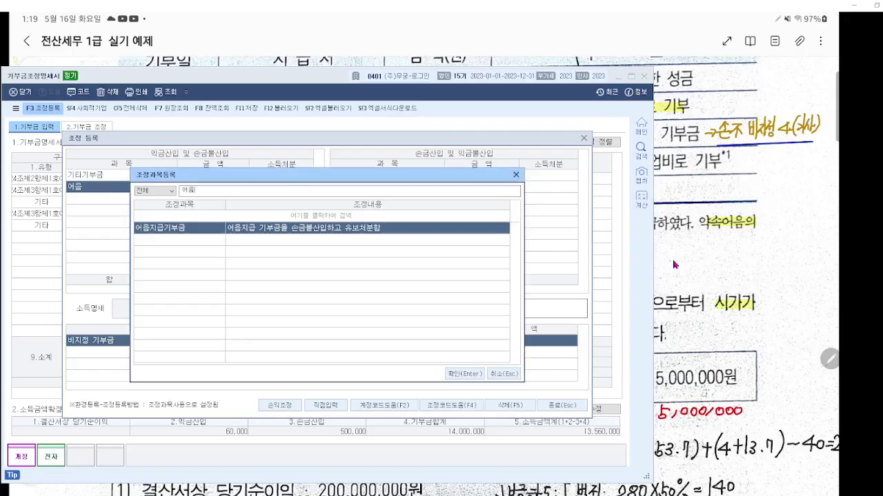
key(Return)
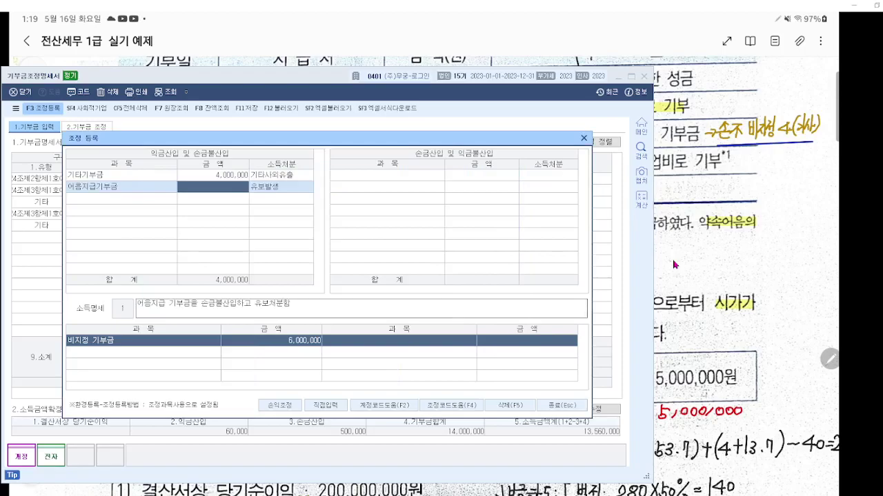
text(2000000)
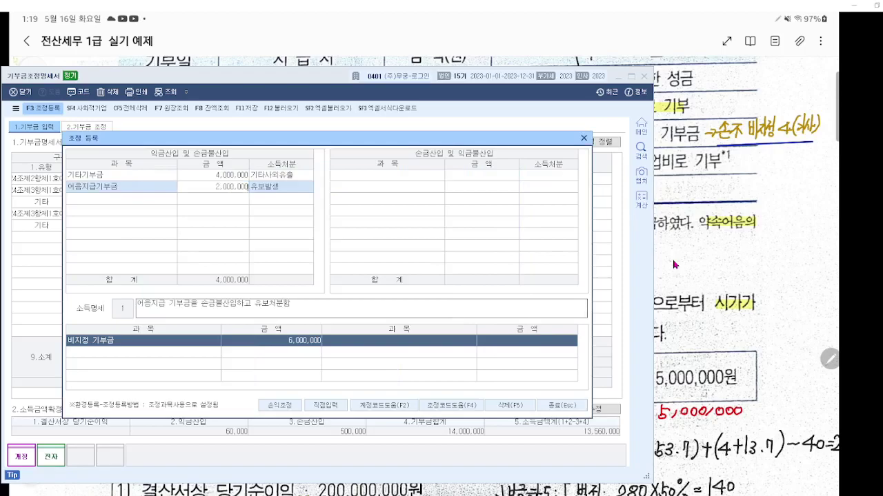
key(Return)
key(ctrl+2)
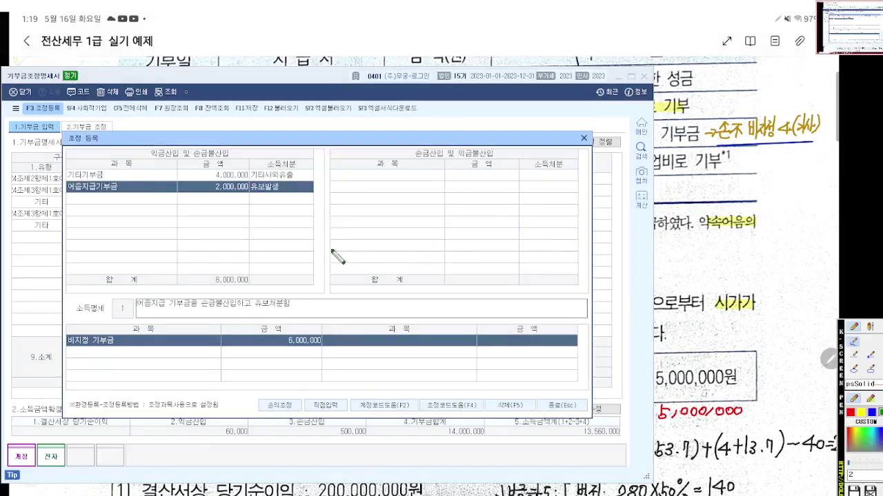
scroll(254, 248, up, 5)
drag(280, 249, 310, 260)
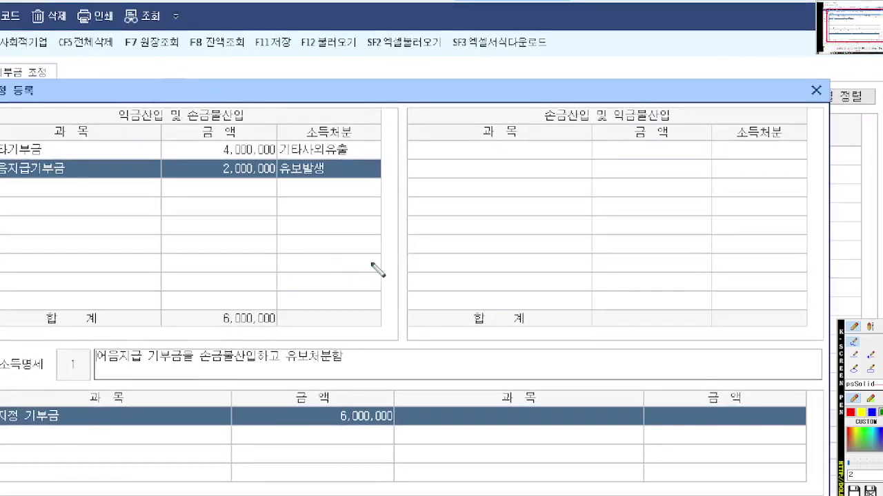
key(Escape)
click(585, 139)
Check the land-purchase example's deemed-donation figures and income adjustments in the example notes, and return to 기부금조정명세서.
click(722, 303)
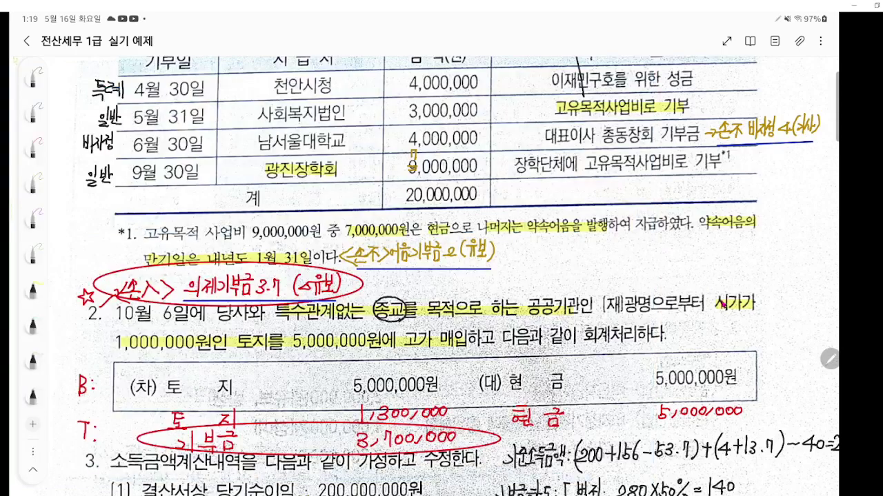
scroll(442, 276, down, 5)
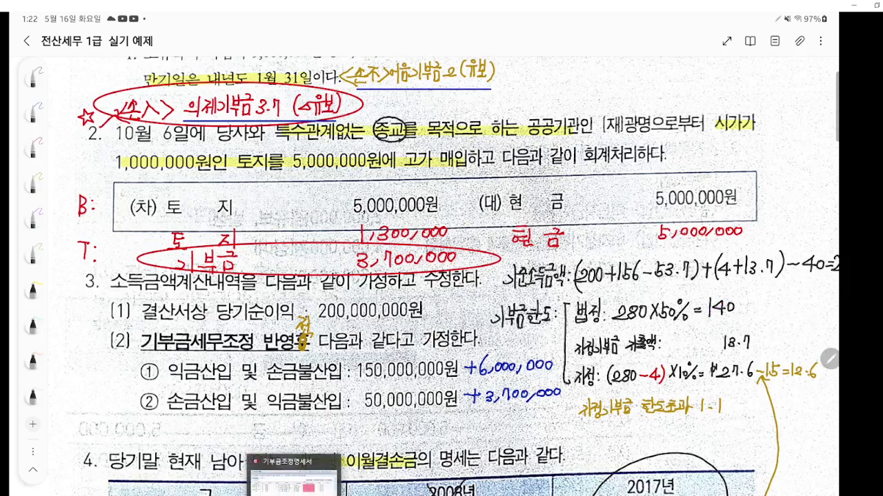
click(293, 475)
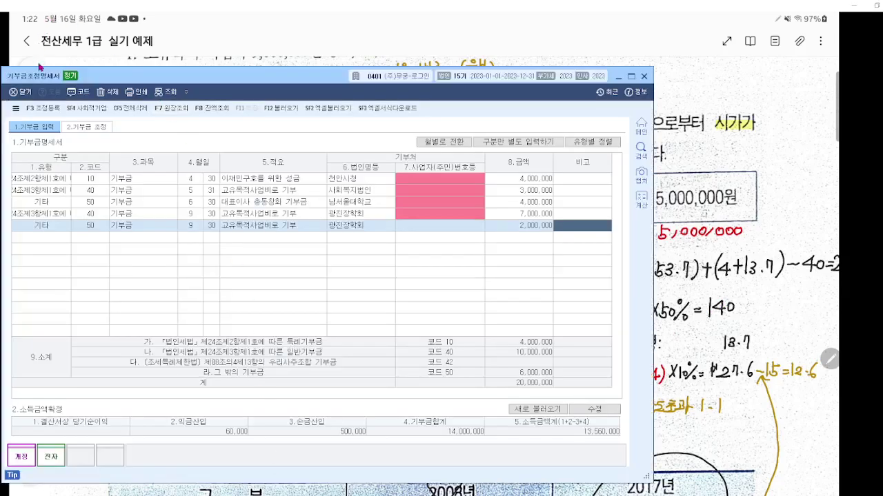
Register 고가매입 의제기부금 with an amount of 3,700,000 as 유보발생 under 손금산입 및 익금불산입 in 조정 등록.
click(39, 111)
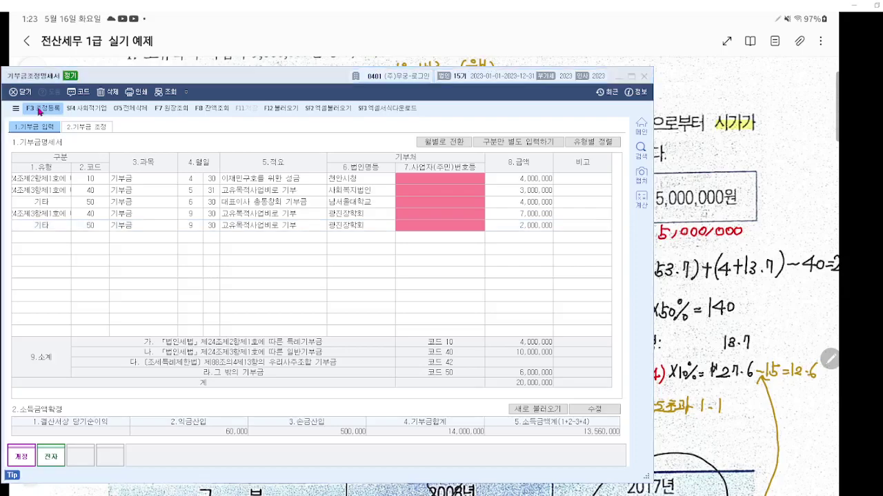
click(379, 177)
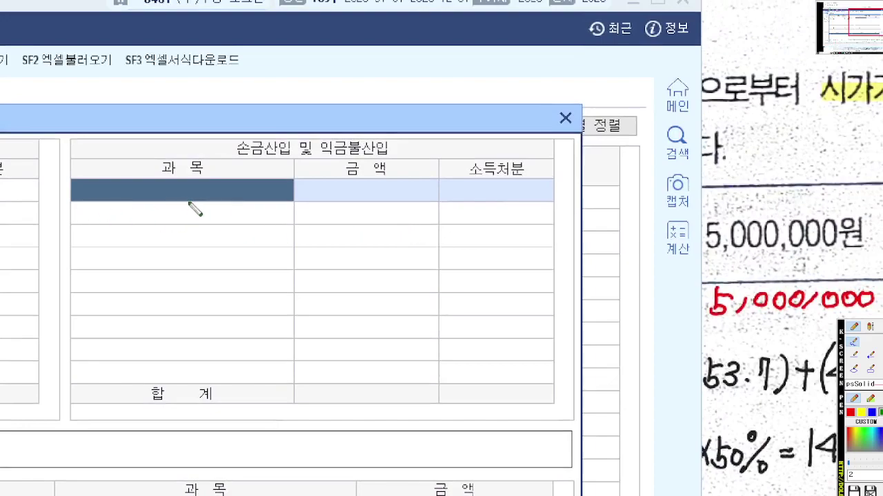
drag(189, 202, 196, 202)
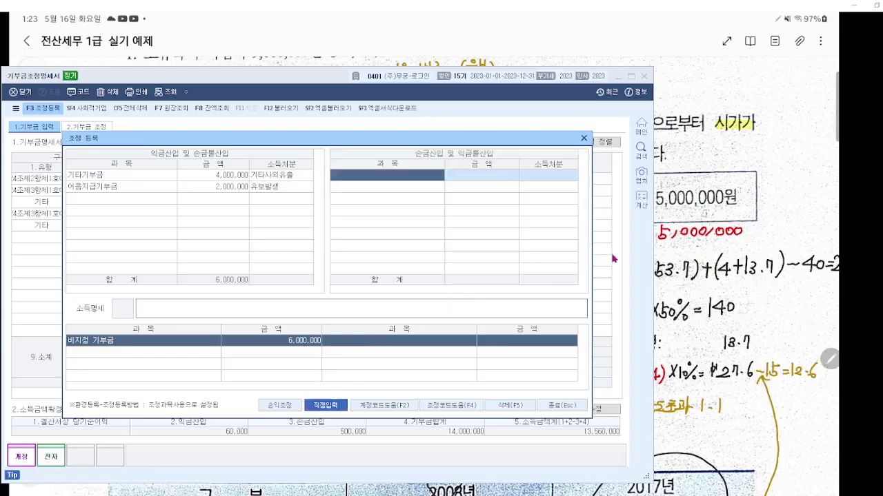
text(고미)
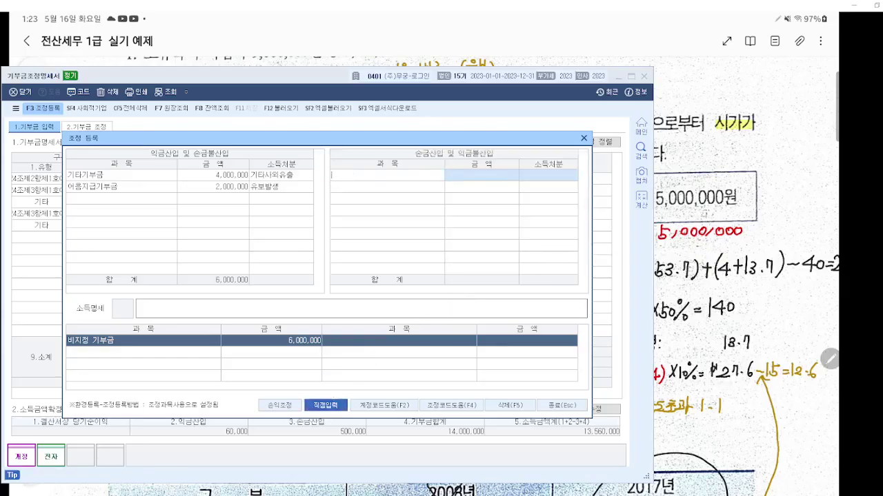
text(고가매입 의제기부금)
key(Return)
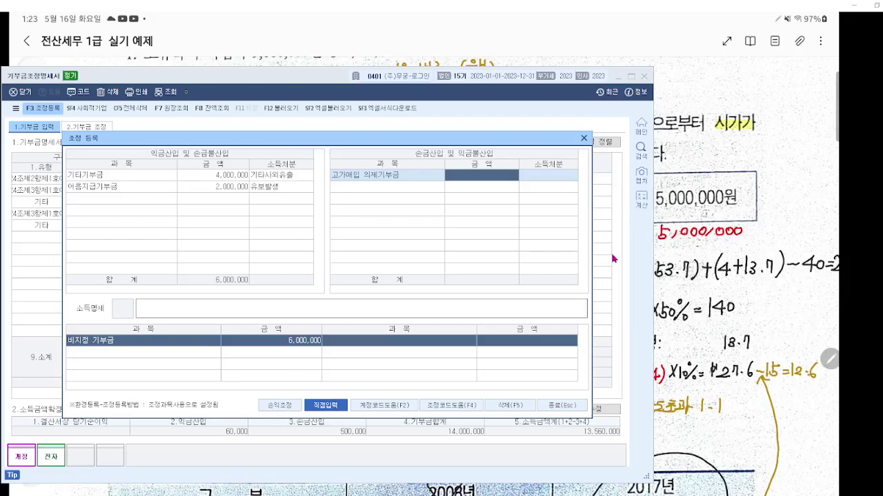
text(3)
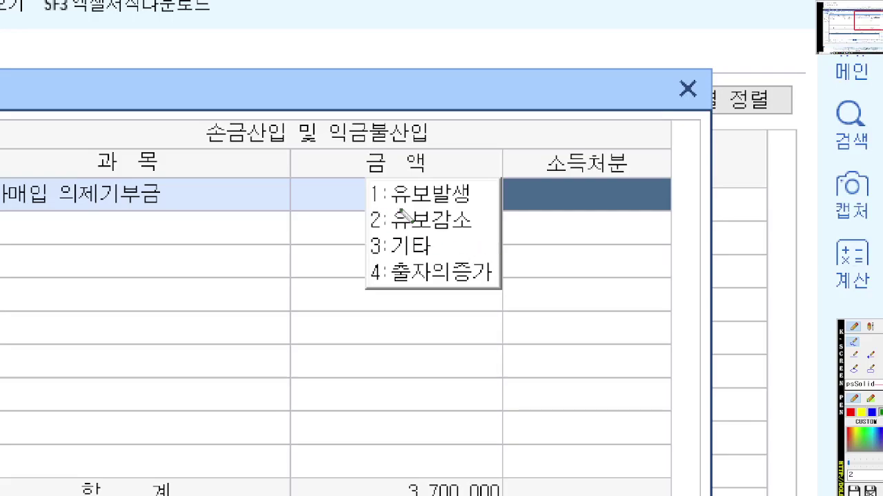
drag(373, 205, 507, 206)
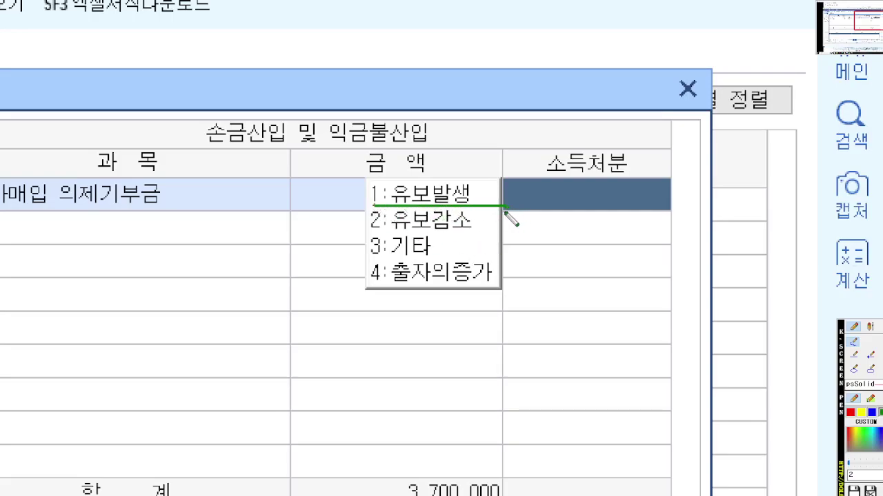
key(Escape)
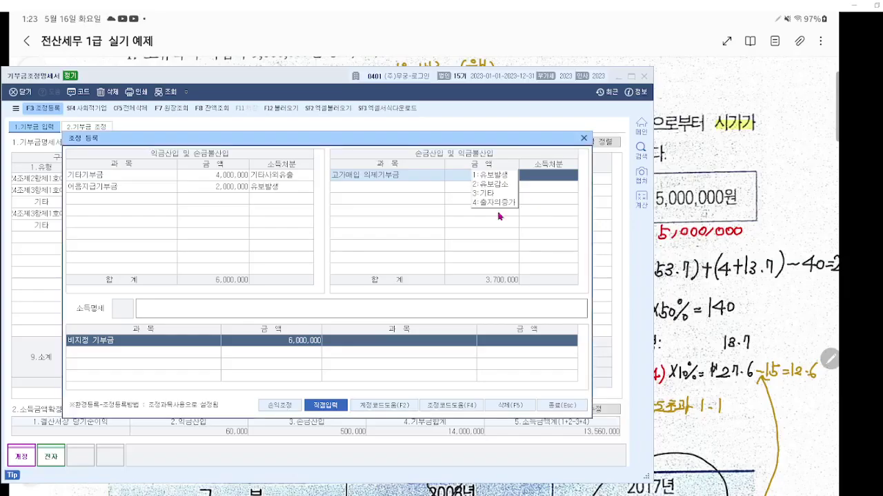
click(477, 177)
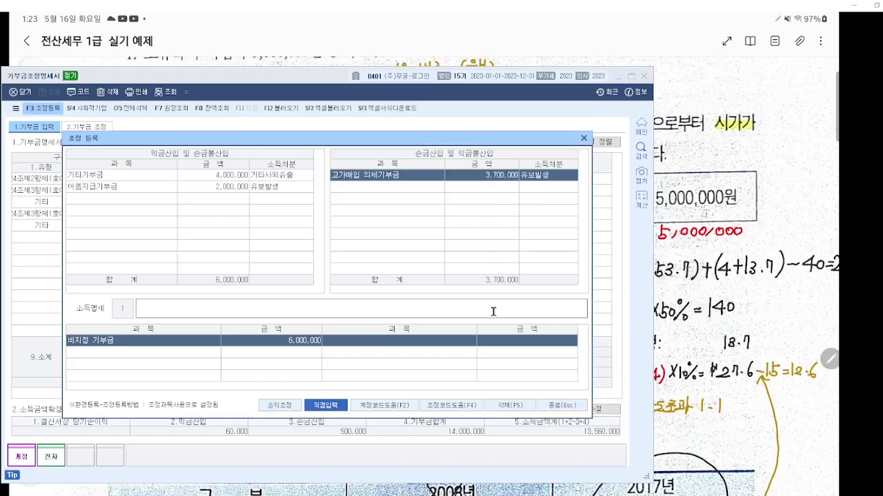
Review the registered entries under both 익금산입 및 손금불산입 and 손금산입 및 익금불산입, and close the adjustment registration.
key(F9)
scroll(470, 297, up, 5)
drag(470, 296, 525, 308)
scroll(504, 307, up, 1)
scroll(516, 307, up, 1)
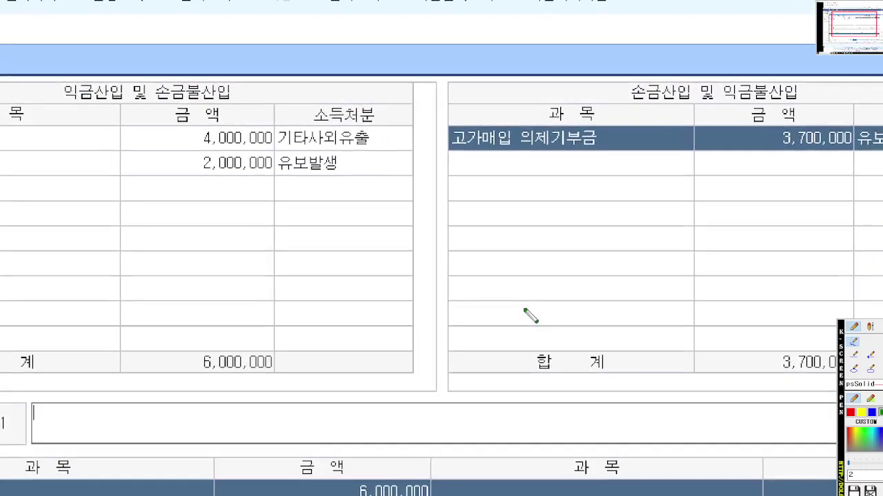
scroll(524, 309, down, 2)
scroll(524, 309, up, 1)
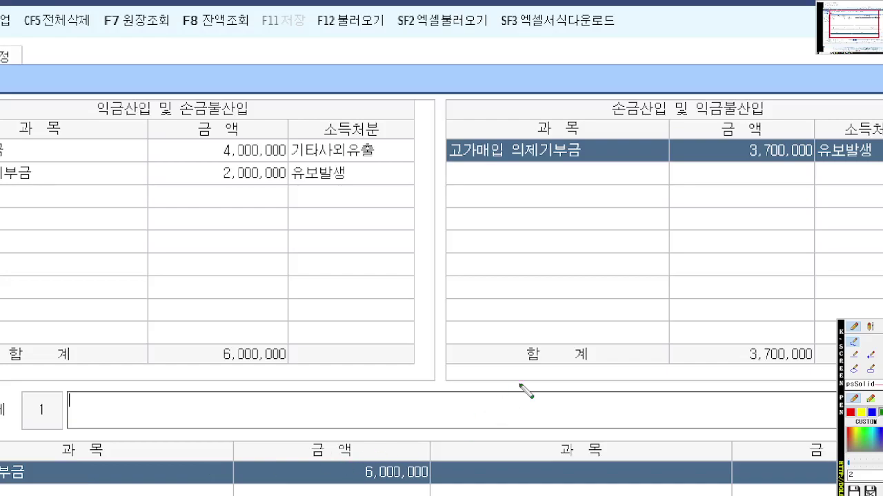
scroll(527, 392, down, 1)
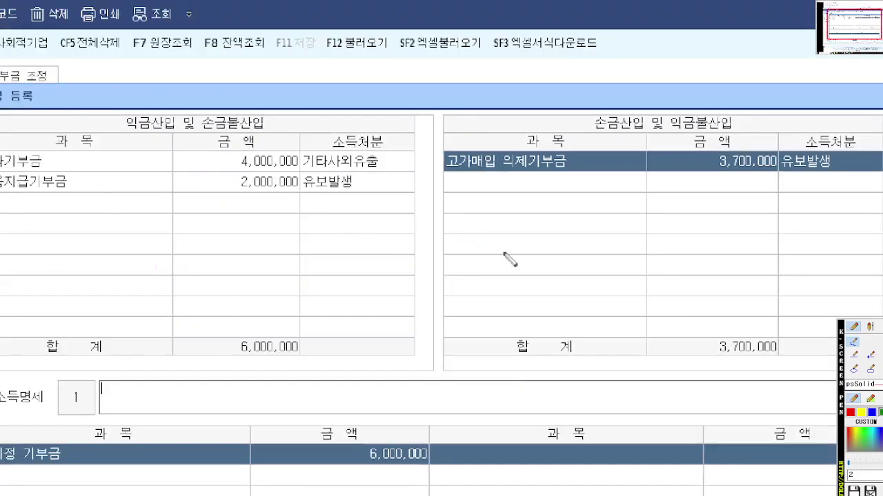
key(Escape)
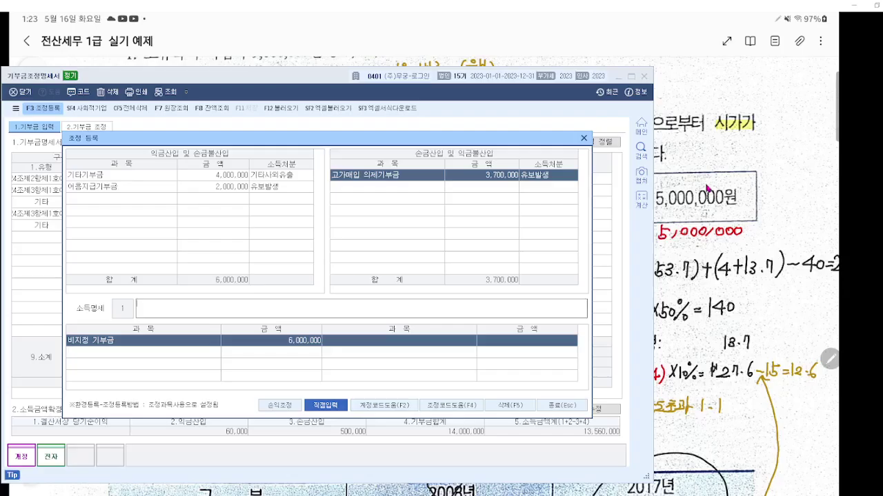
click(584, 139)
Mark the first empty row below the donation entries with the screen pen and clear the marking.
key(ctrl+2)
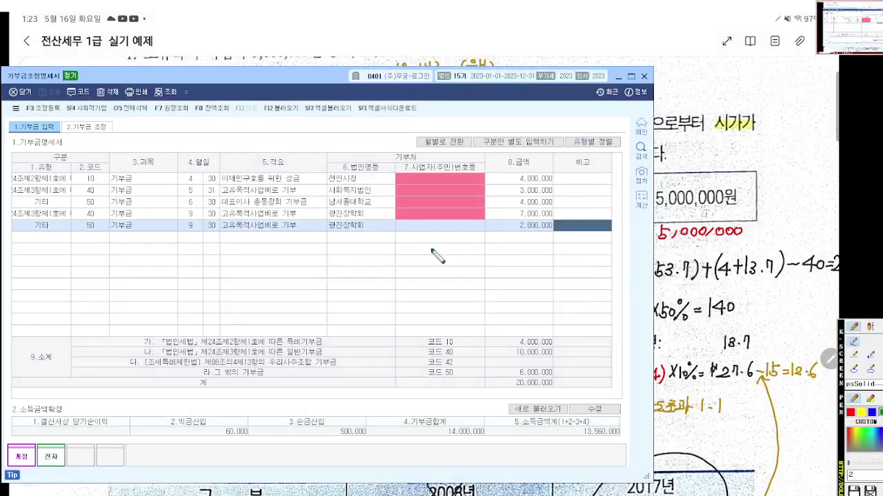
scroll(435, 253, up, 5)
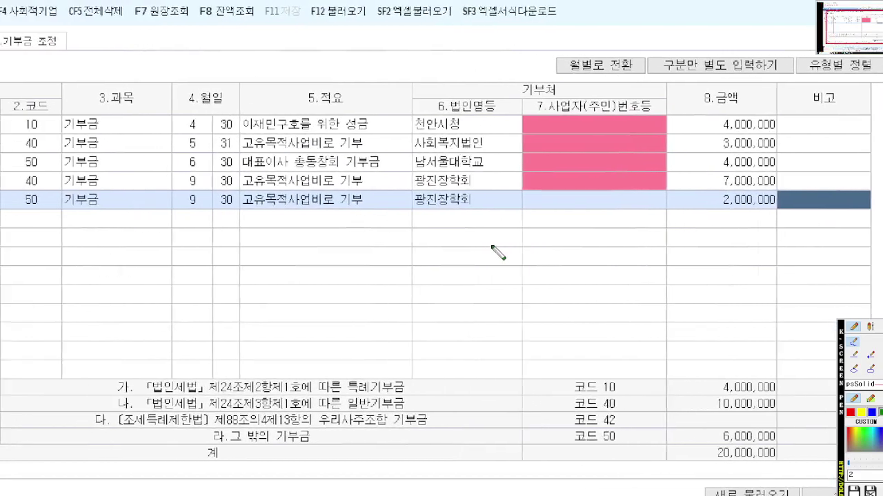
drag(491, 246, 502, 247)
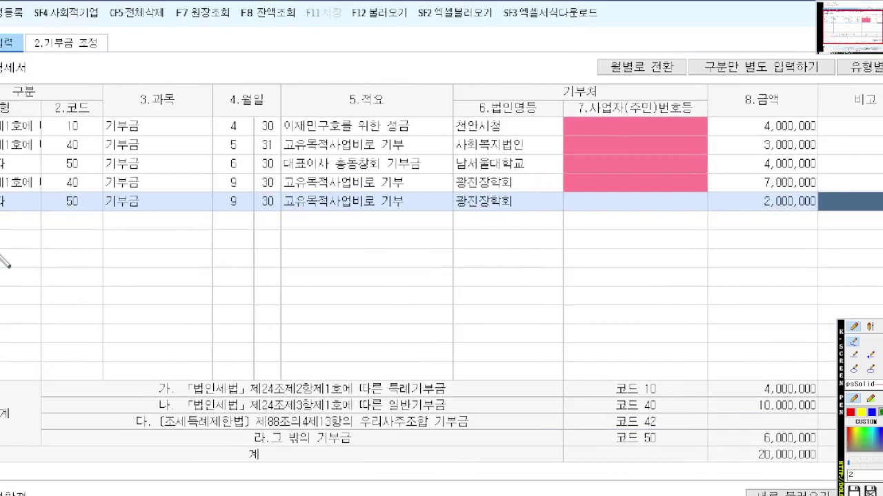
drag(1, 230, 852, 231)
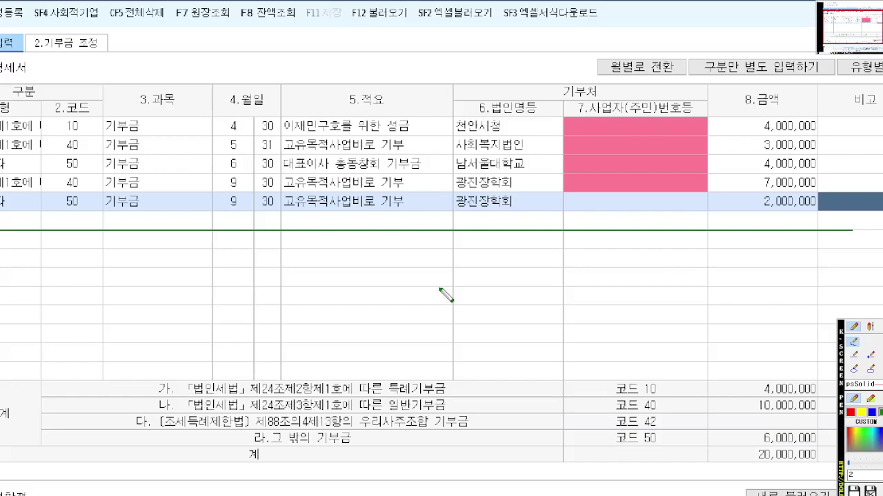
mouse_move(37, 228)
mouse_down()
mouse_move(1, 233)
mouse_move(35, 229)
mouse_up()
key(Escape)
Add a 제24조제3항제1호의 일반기부금 row below the existing donation entries and date it 10월 6일.
click(60, 240)
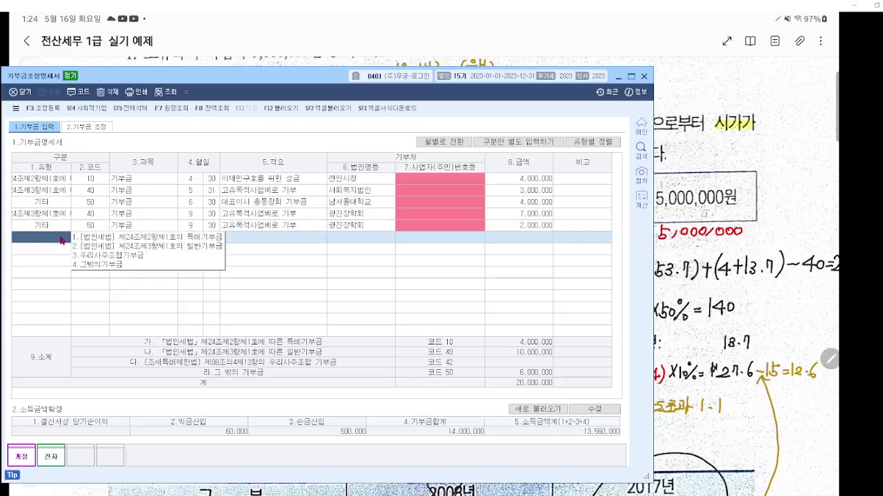
click(148, 247)
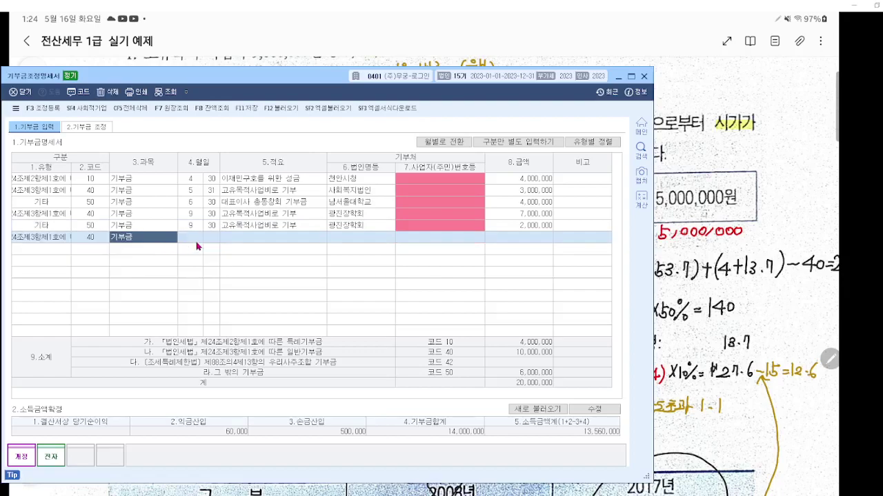
click(196, 241)
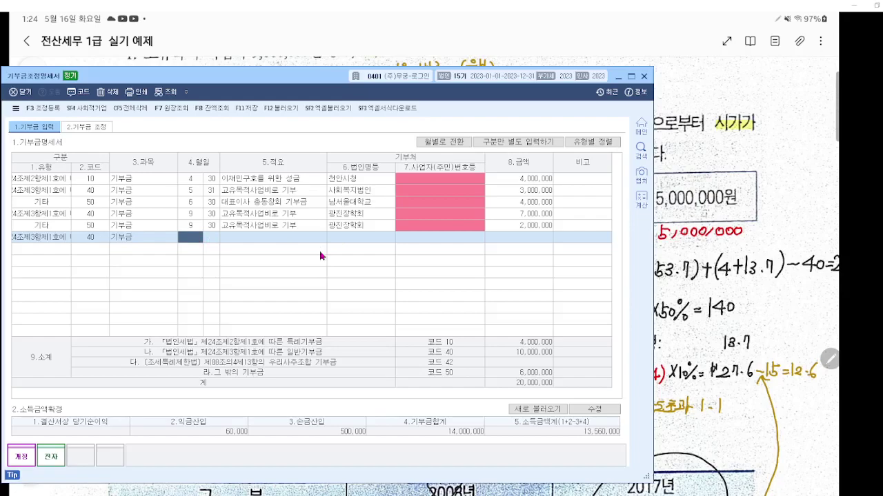
text(10)
key(Return)
text(6)
key(Return)
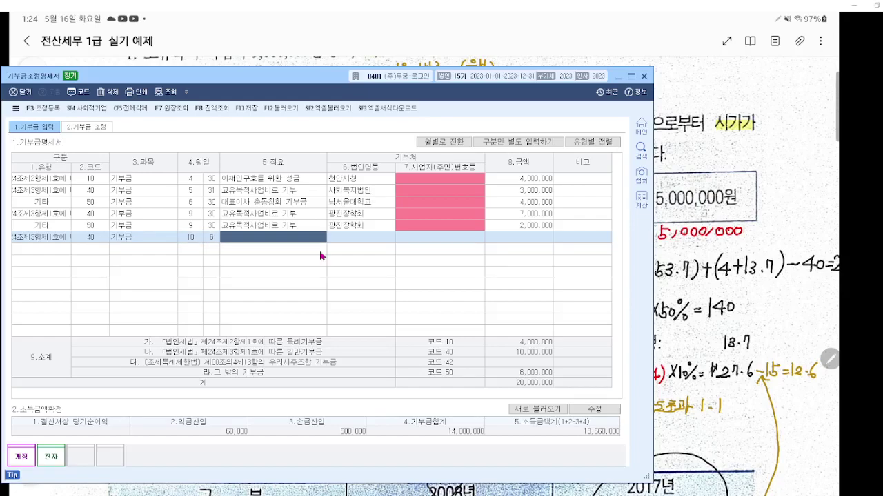
Complete the new 일반기부금 row with the description 종교단체 기부, the recipient (재)광명 and the amount 3,700,000.
text(종교단ㅊ)
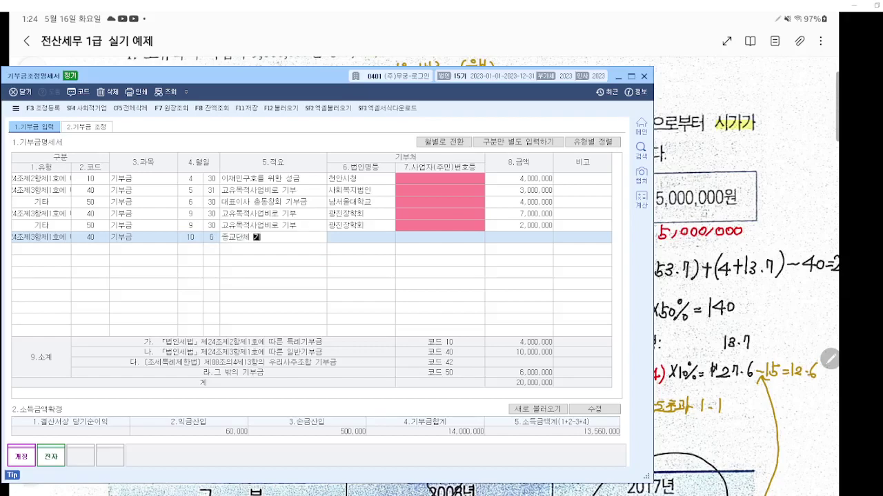
text(ㅔ 기부)
key(Return)
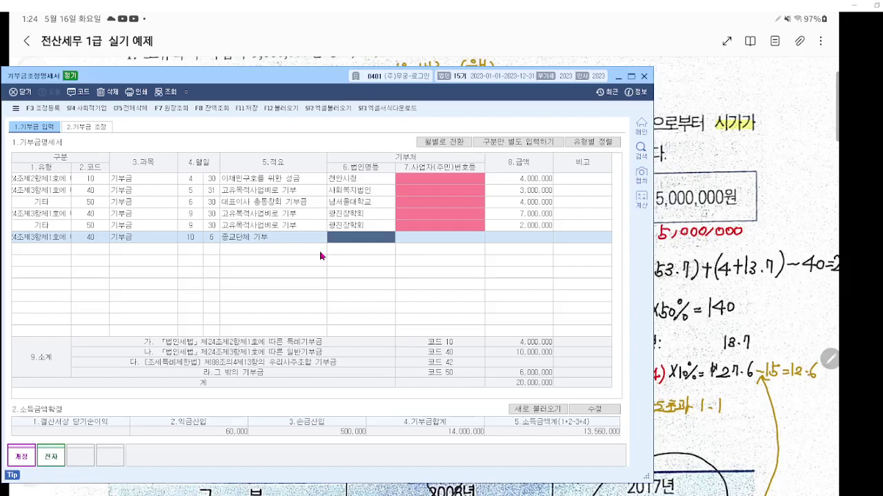
text((재))
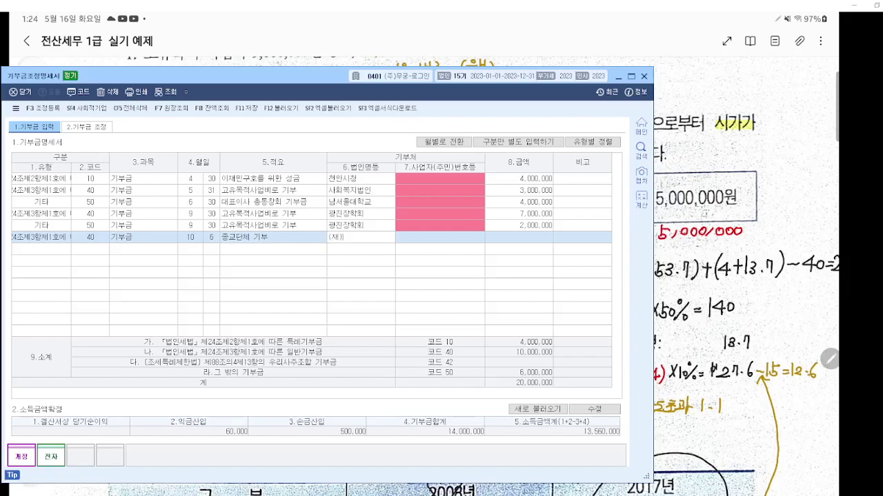
text(한)
text(명)
key(Return)
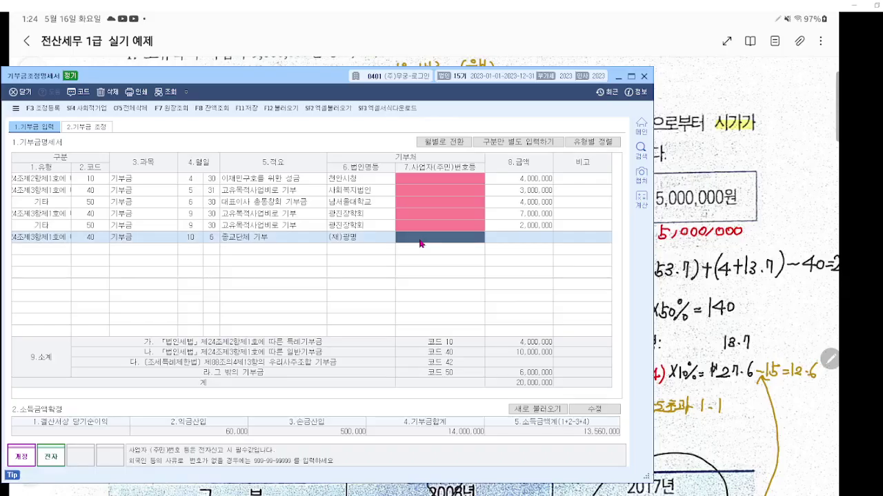
key(Return)
text(3,700)
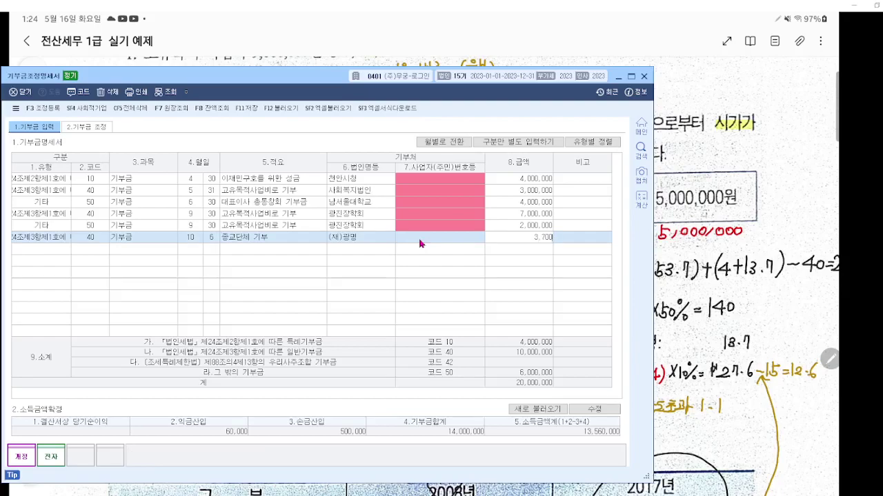
text(,000)
key(Return)
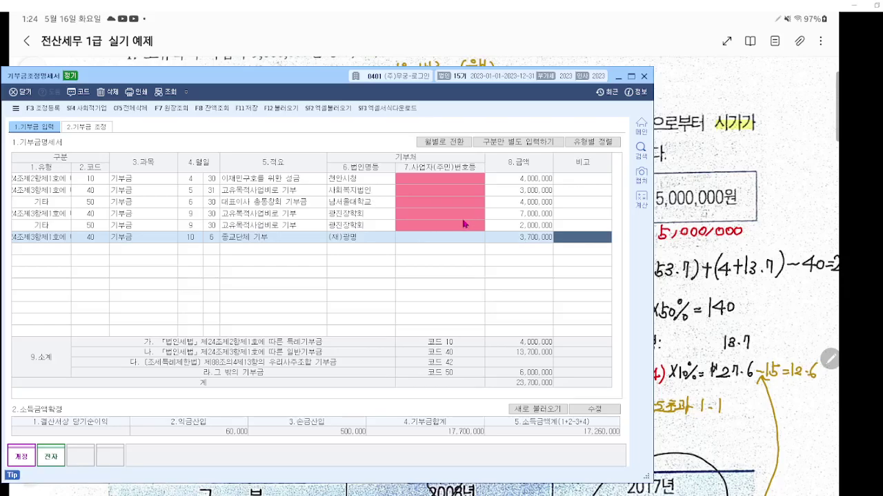
Underline the 특례기부금 entry and its code 10 subtotal with the screen pen to compare them.
key(ctrl+2)
scroll(464, 225, up, 3)
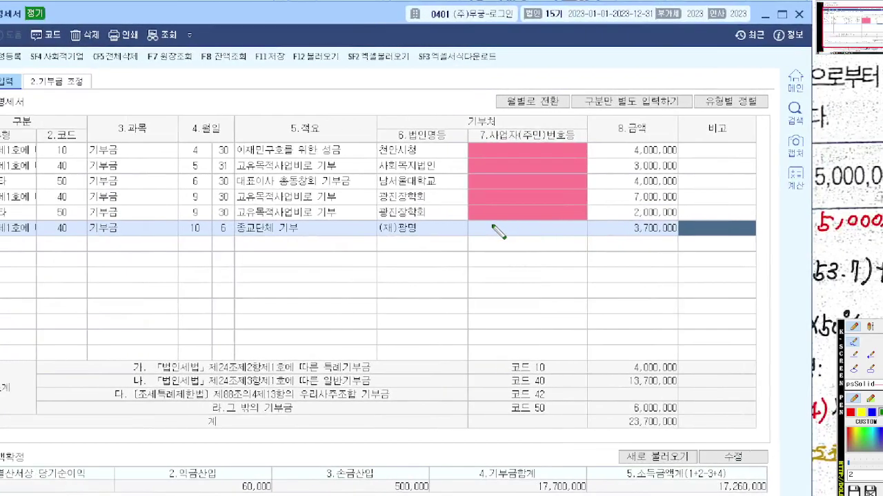
scroll(498, 232, up, 3)
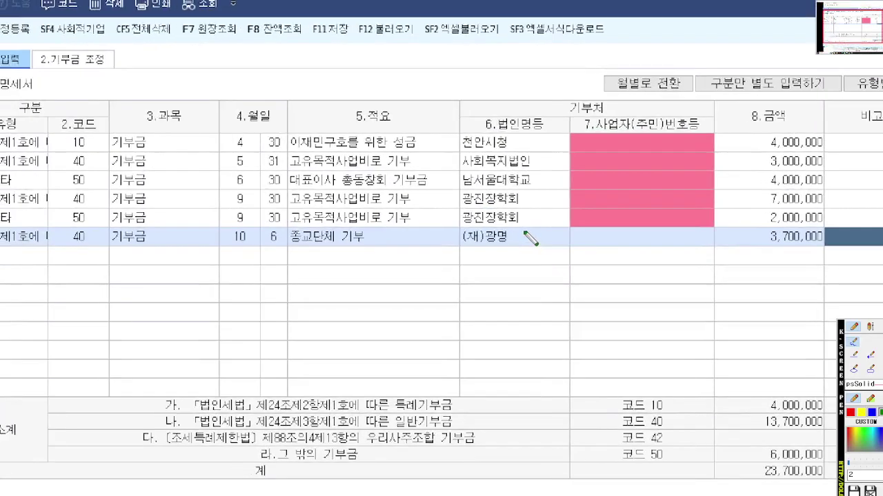
drag(799, 169, 794, 191)
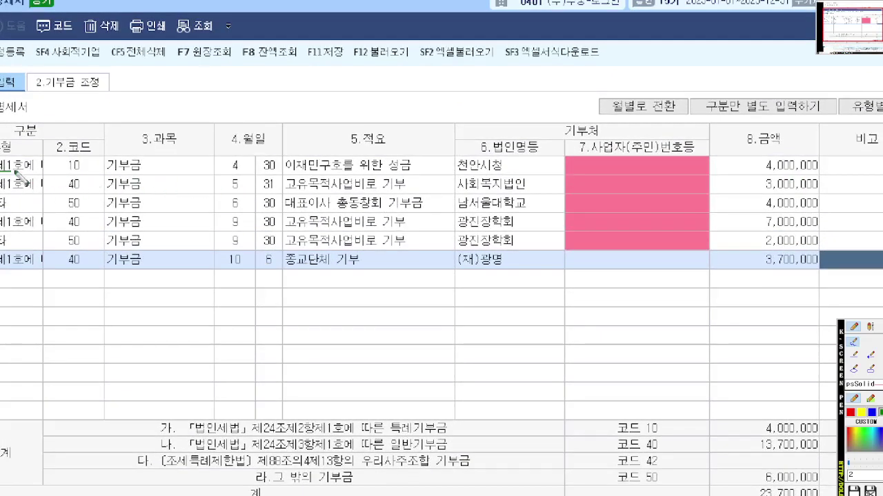
drag(43, 169, 64, 169)
mouse_move(830, 176)
mouse_down()
mouse_move(757, 176)
mouse_move(773, 168)
mouse_move(736, 163)
mouse_move(759, 162)
mouse_move(713, 185)
mouse_up()
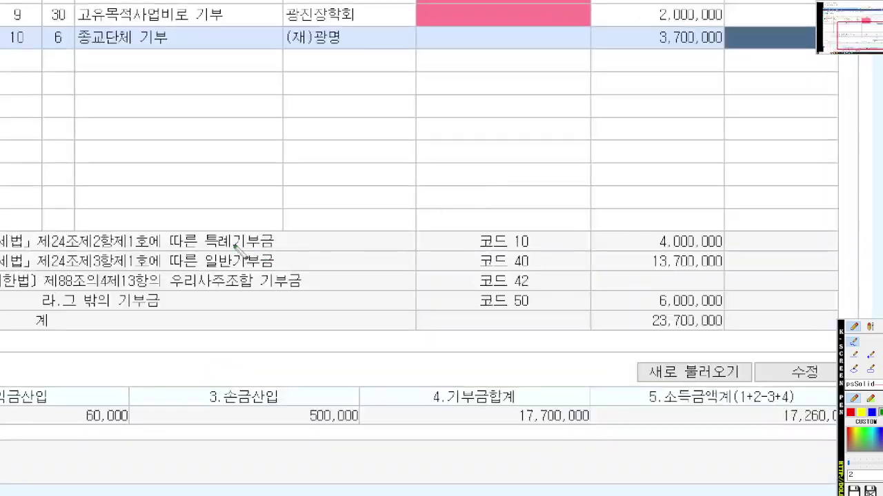
drag(258, 261, 355, 262)
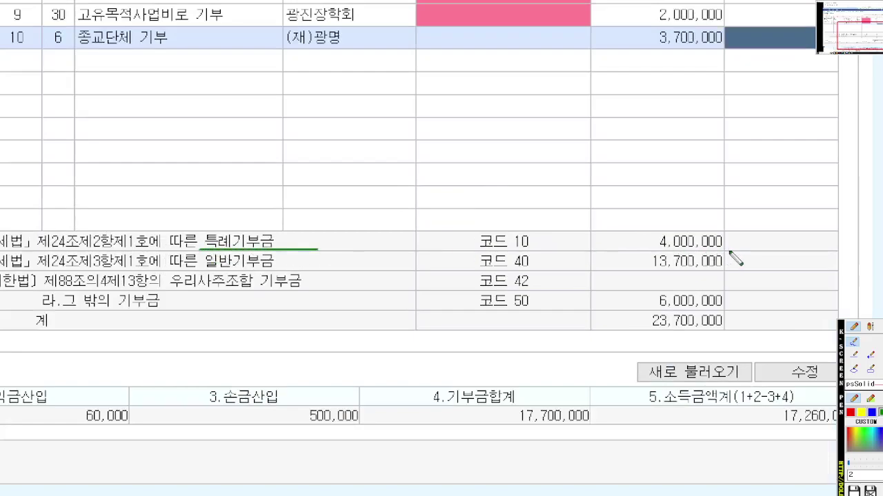
drag(752, 251, 626, 251)
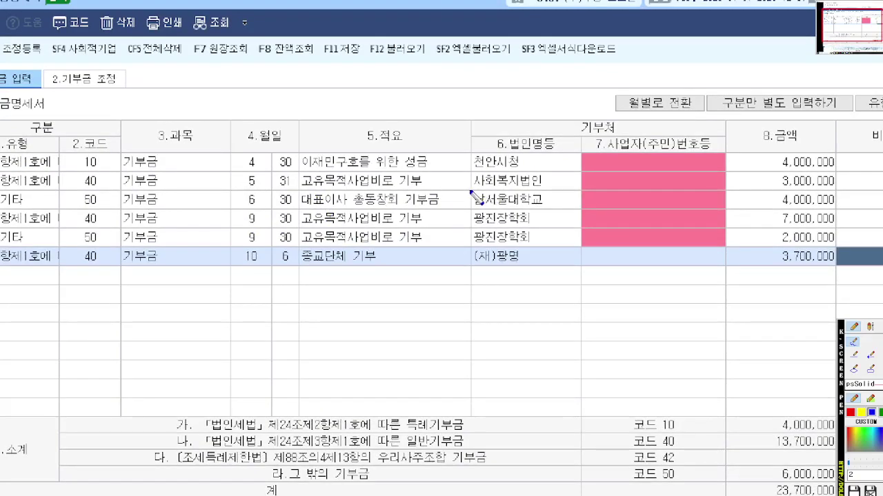
Underline the three code 40 donation entries in blue and match them to the 일반기부금 subtotal.
drag(473, 191, 553, 191)
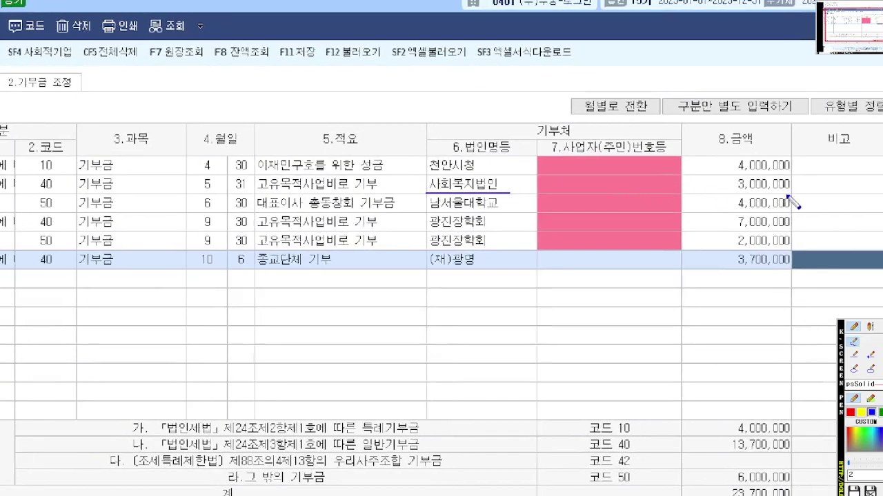
drag(800, 195, 806, 195)
drag(258, 227, 404, 228)
drag(811, 229, 730, 229)
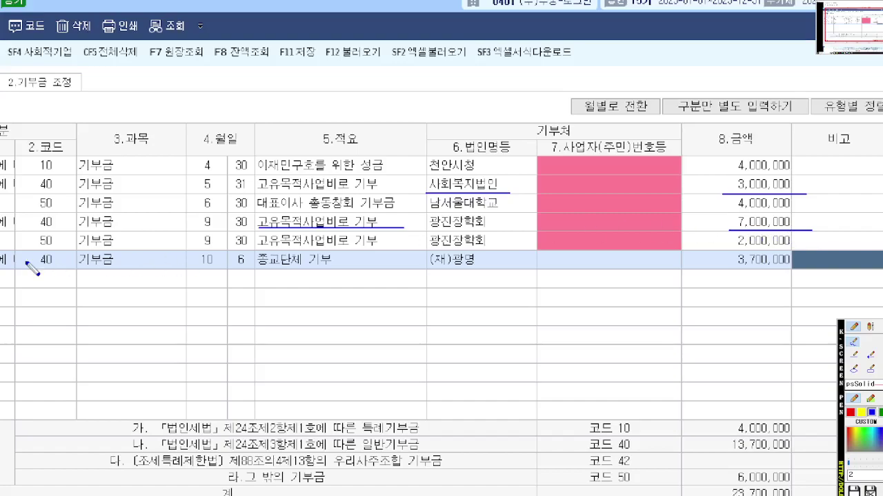
drag(438, 269, 517, 269)
drag(800, 269, 712, 269)
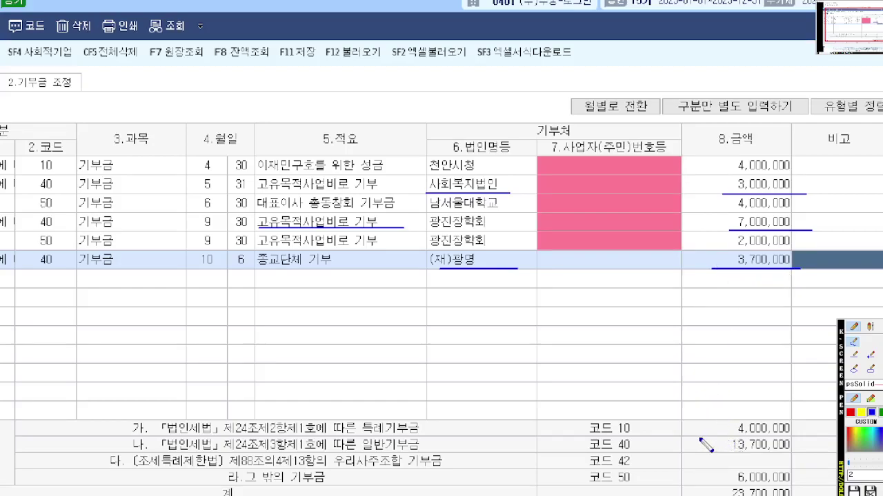
scroll(621, 387, down, 3)
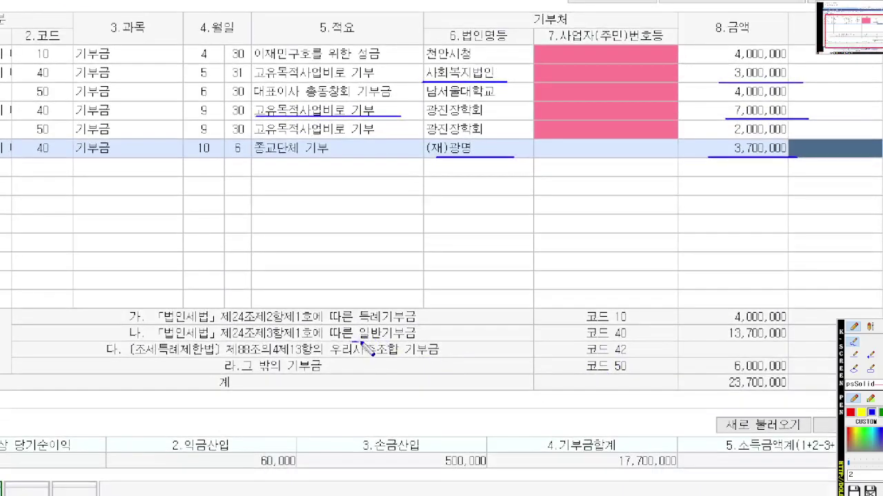
drag(353, 339, 428, 339)
drag(797, 341, 682, 340)
Underline the 그 밖의 기부금 subtotal row for code 50 in green.
scroll(691, 342, up, 2)
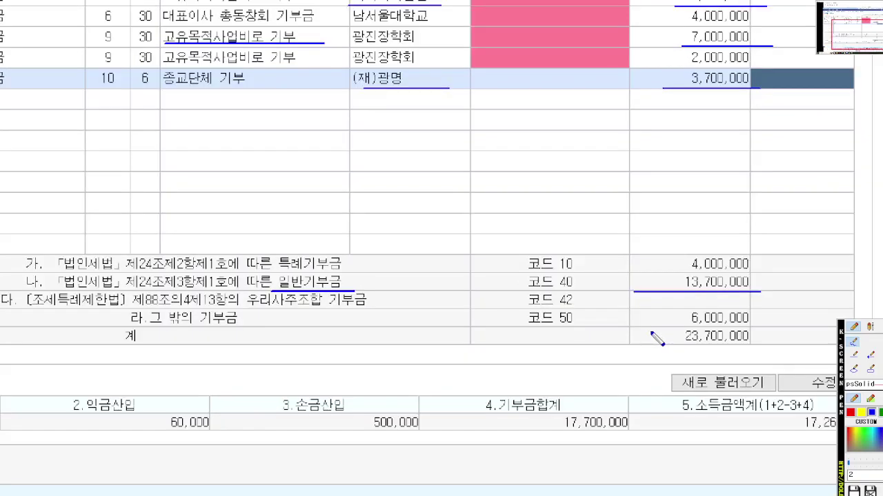
scroll(666, 340, up, 2)
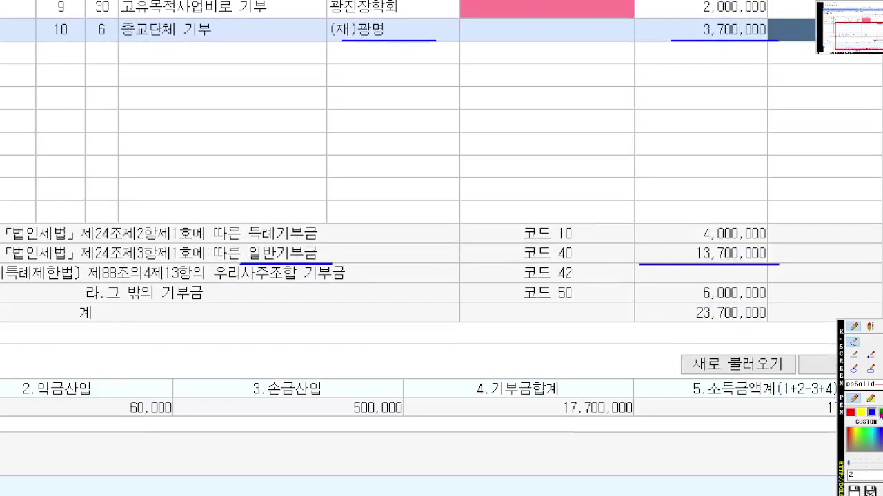
drag(107, 301, 778, 301)
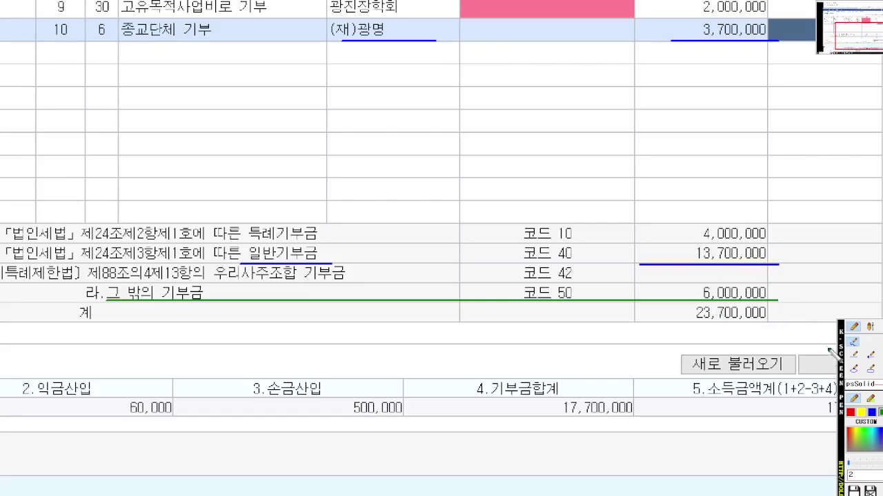
Circle the 특례기부금 and 일반기부금 subtotals, draw an arrow to 기부금합계, and clear the pen markings.
click(867, 398)
mouse_move(772, 270)
mouse_down()
mouse_move(647, 221)
mouse_move(769, 206)
mouse_move(806, 273)
mouse_move(770, 290)
mouse_up()
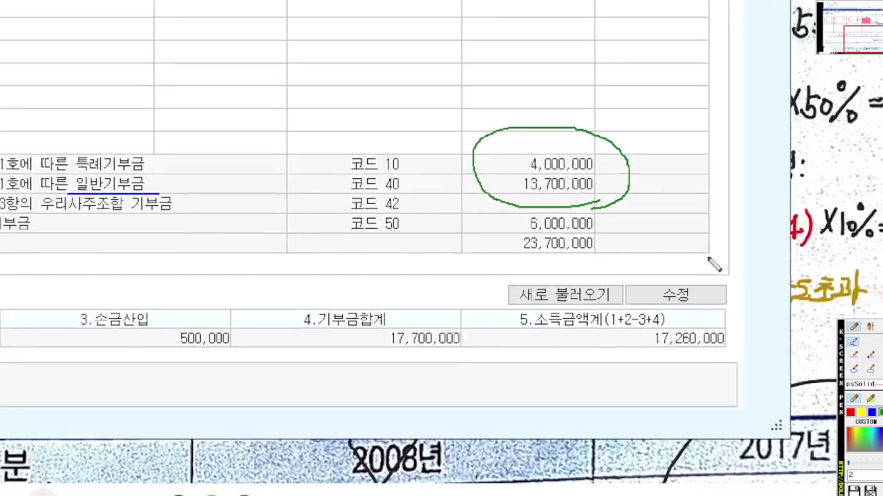
mouse_move(531, 207)
mouse_down()
mouse_move(398, 337)
mouse_move(450, 329)
mouse_up()
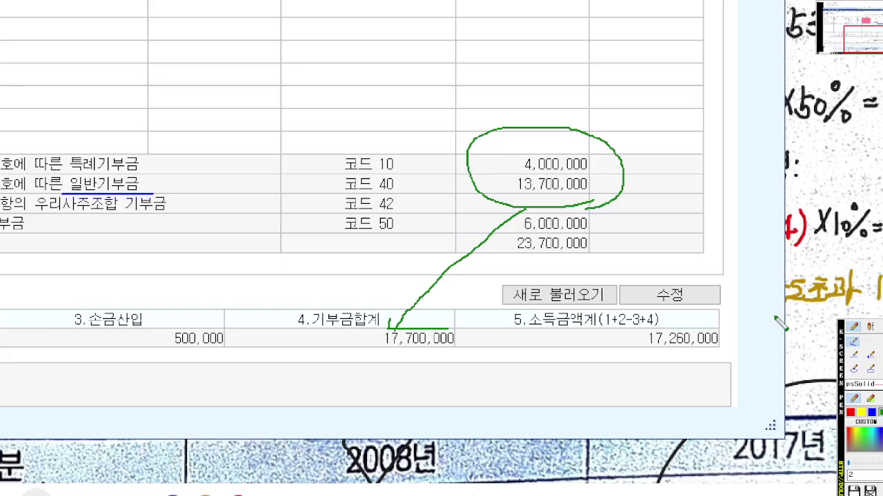
key(Escape)
Compare the income figures in the problem notes with the totals in the adjustment registration, and return to the donation statement.
click(728, 360)
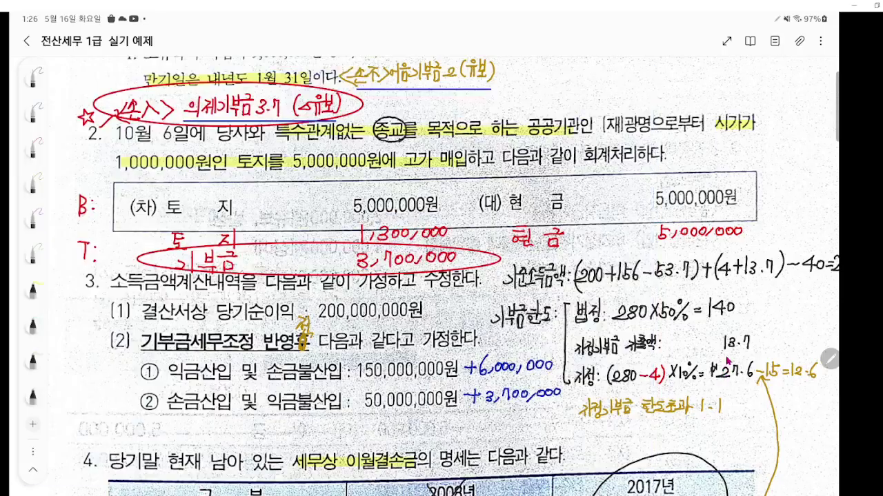
scroll(728, 360, down, 1)
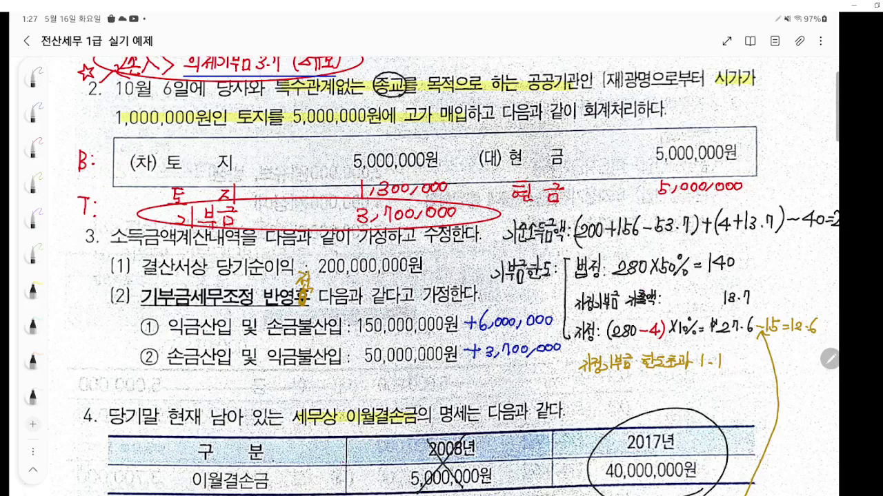
key(alt+Tab)
click(39, 109)
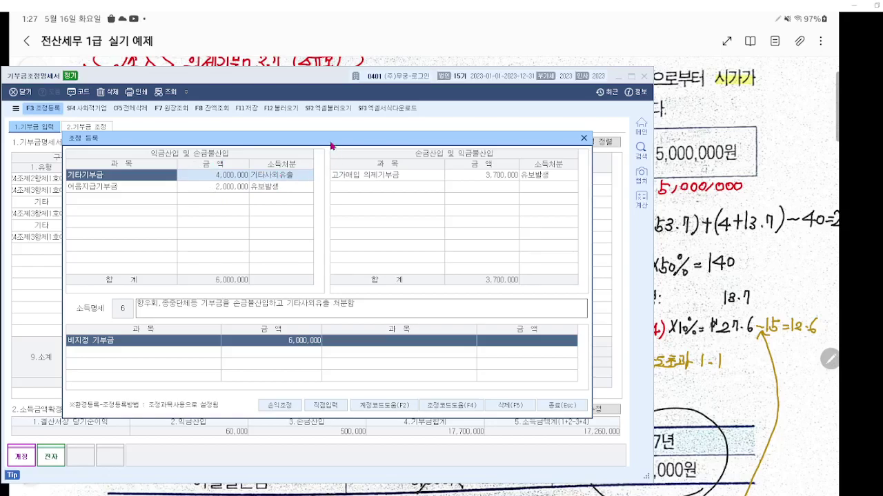
drag(331, 145, 308, 166)
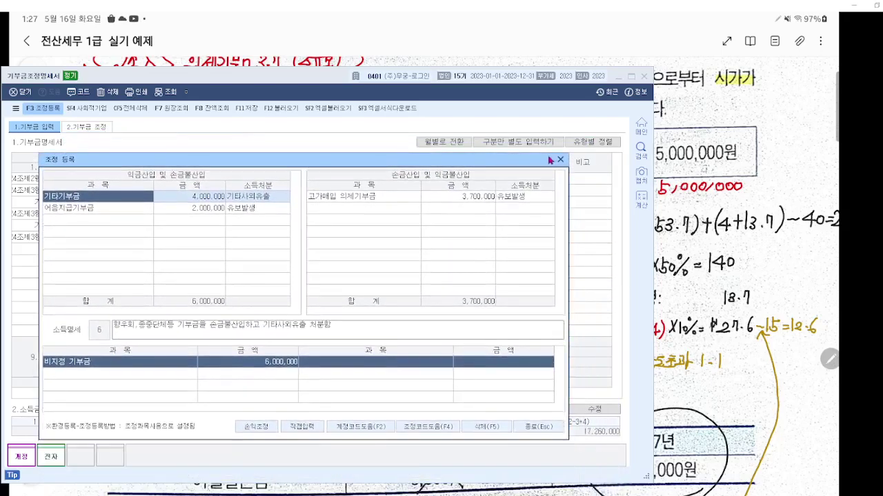
click(560, 159)
click(685, 271)
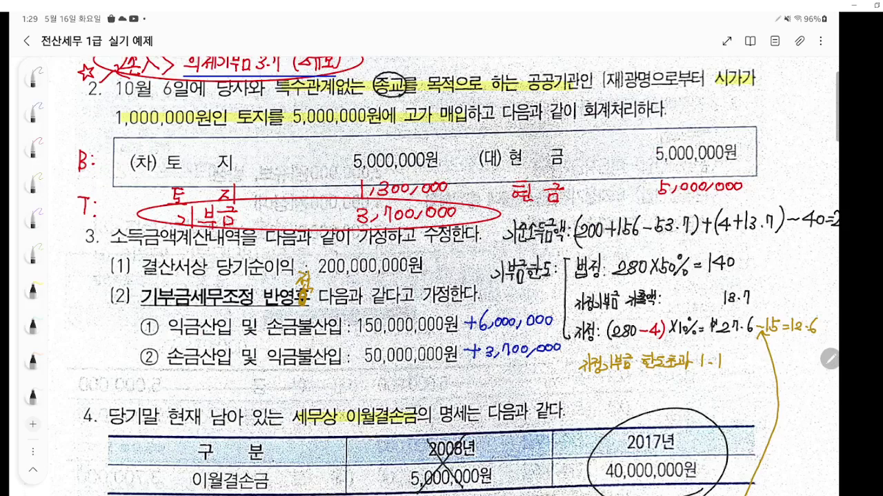
key(alt+Tab)
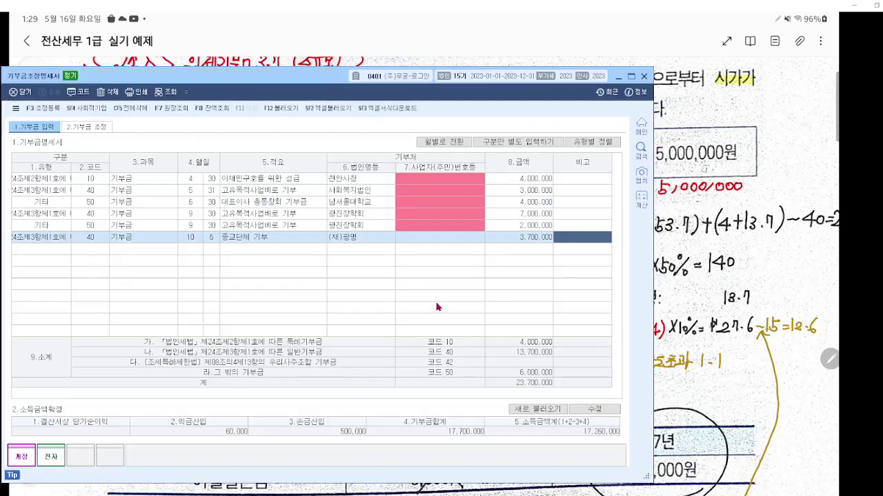
Frame the 소득금액확정 section and its 수정 option with the screen pen, and clear the markings.
key(ctrl+F1)
scroll(436, 361, up, 4)
drag(441, 353, 487, 266)
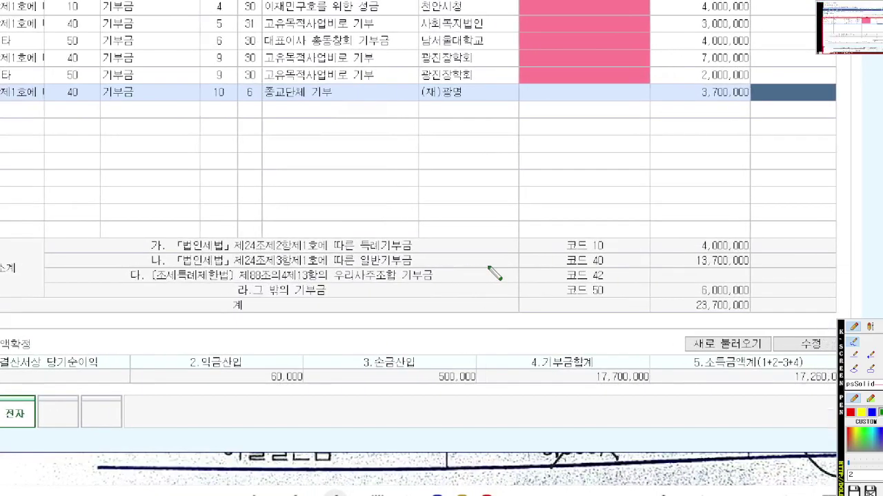
click(872, 369)
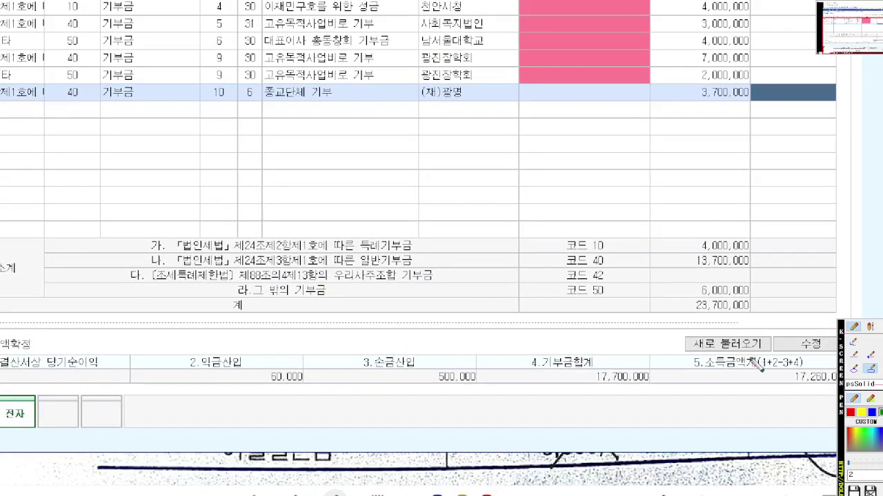
drag(862, 393, 1, 322)
scroll(483, 388, up, 2)
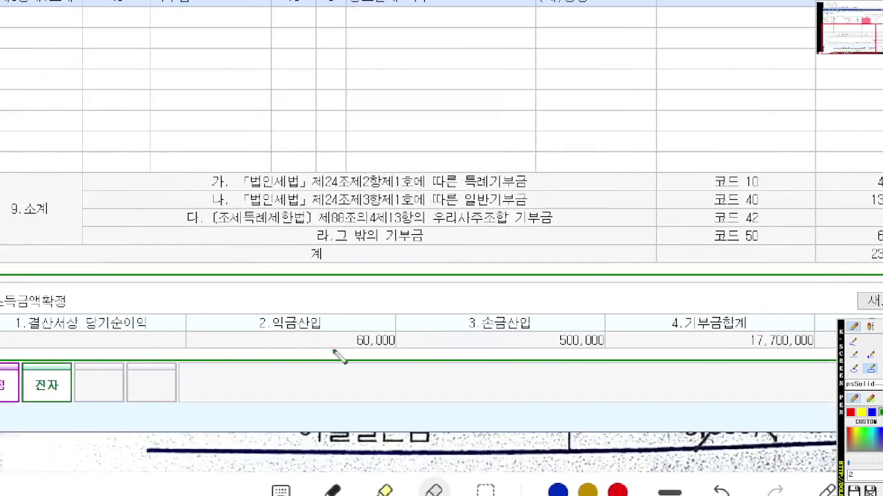
scroll(296, 351, right, 5)
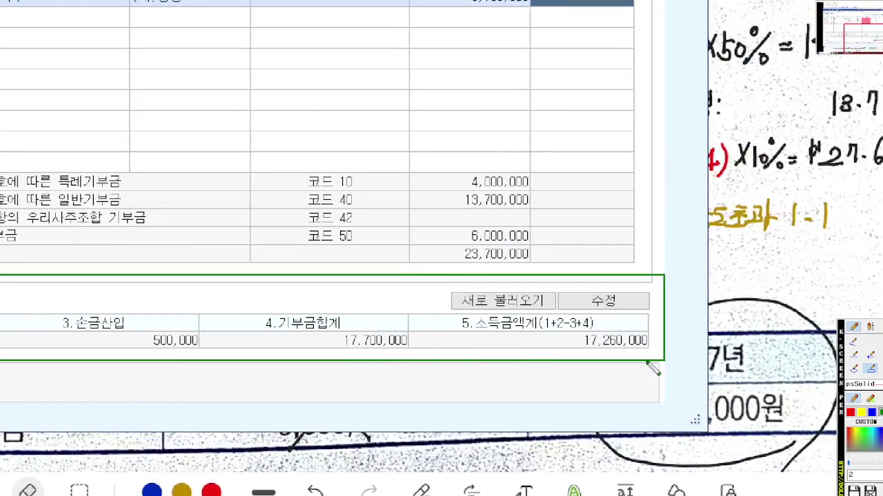
scroll(652, 369, up, 2)
click(659, 309)
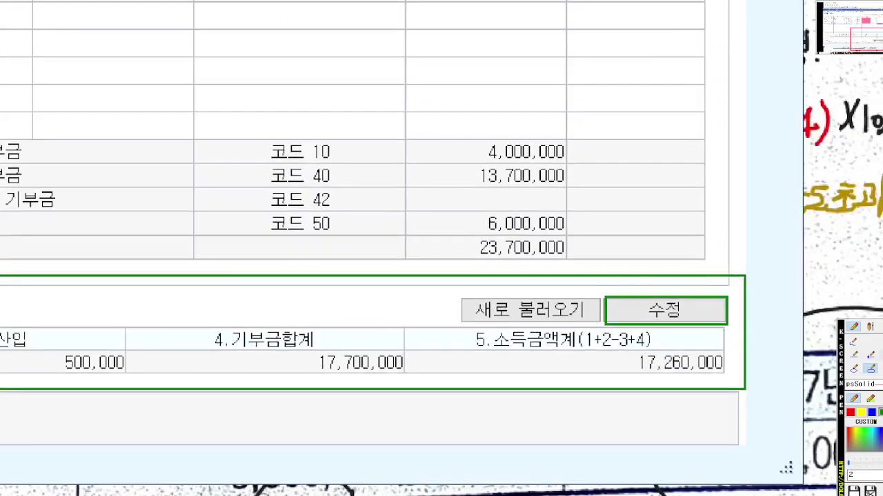
click(854, 341)
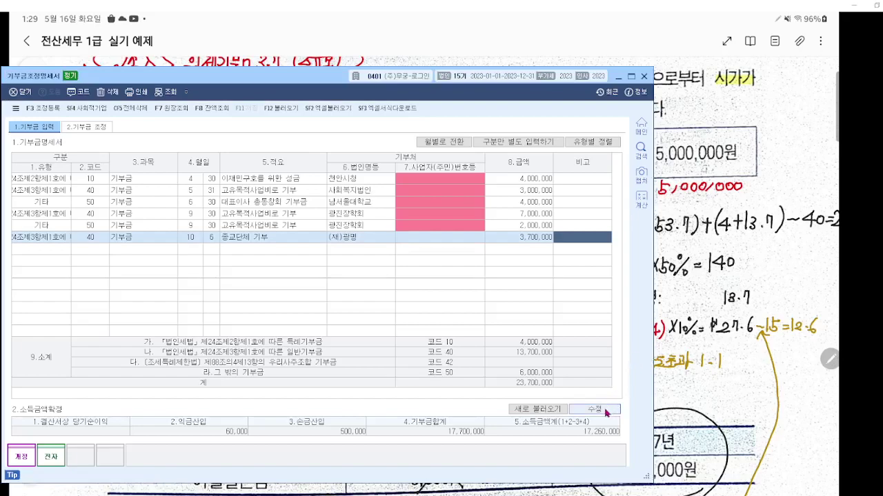
Unlock the 소득금액확정 figures for editing and set 결산서상 당기순이익 to 200,000,000.
click(605, 410)
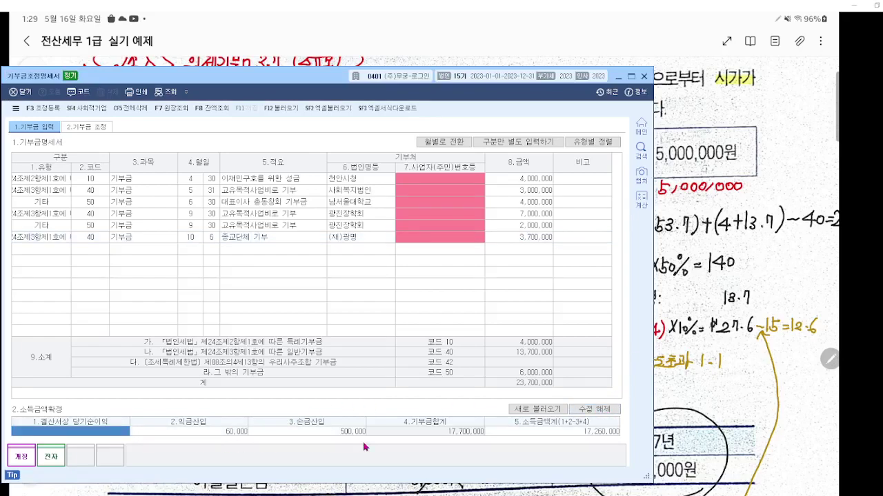
text(200,)
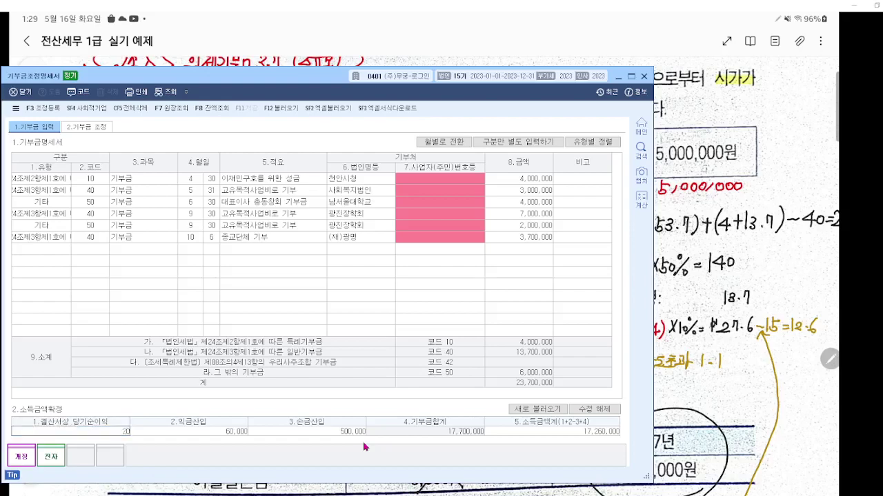
text(000,000)
key(Return)
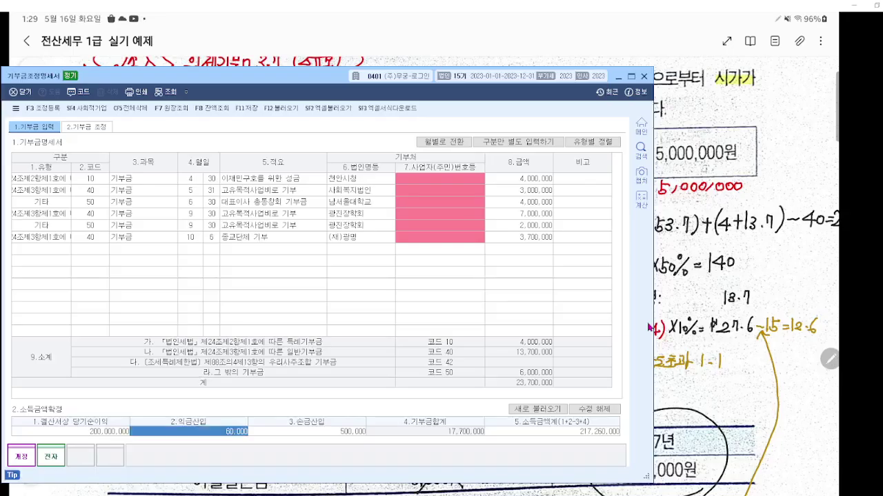
Set 익금산입 to 156,000,000 and 손금산입 to 53,700,000 in the 소득금액확정 section.
key(BackSpace)
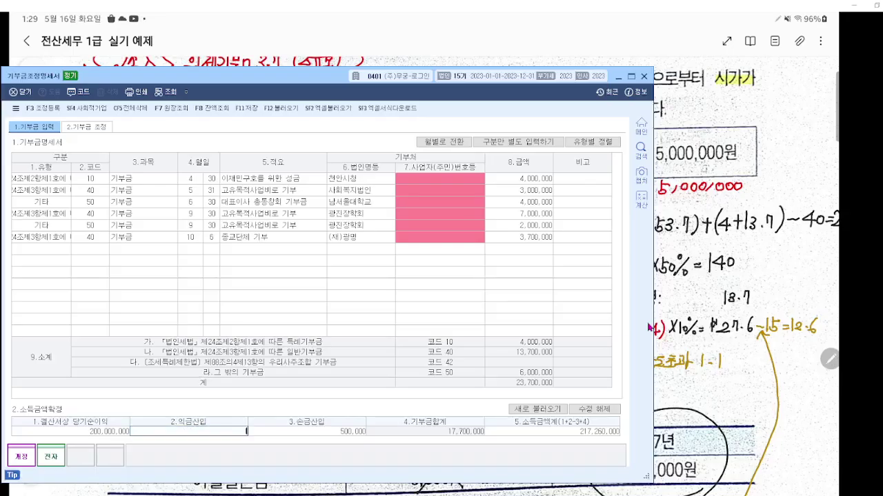
text(156,)
text(000)
key(Return)
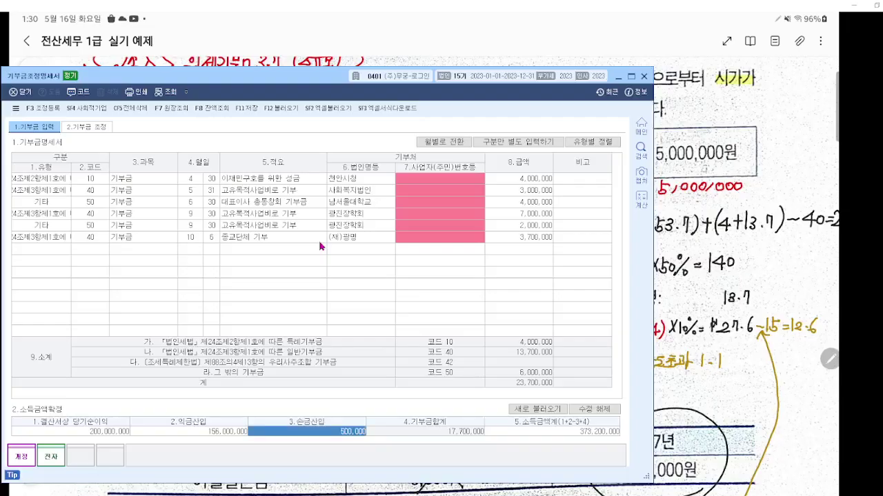
text(53,)
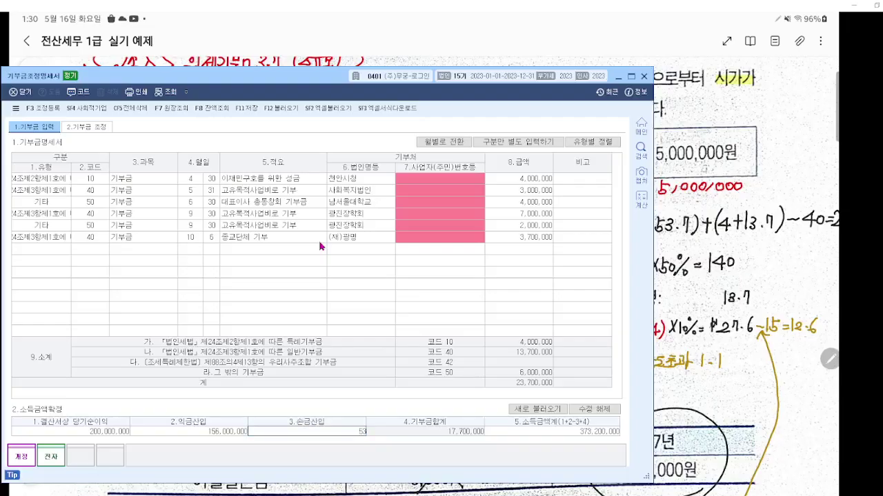
text(700,000)
key(Return)
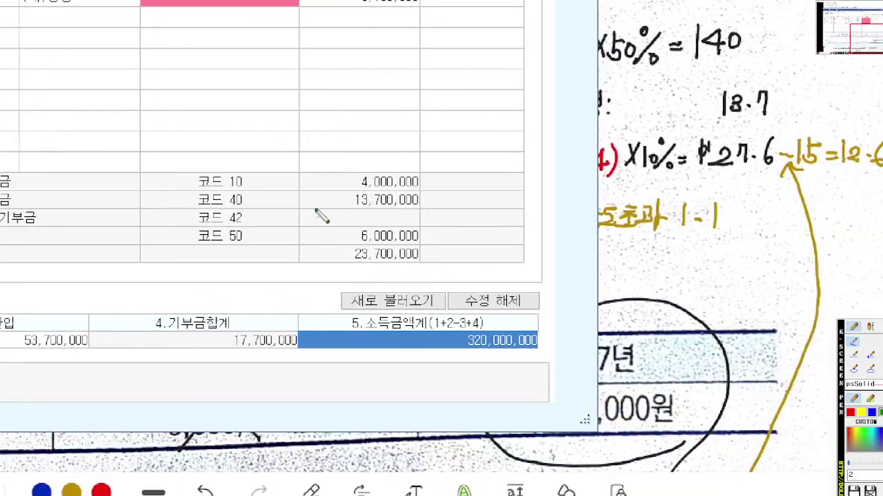
Mark 기부금합계, 소득금액계 and the 기부금 조정 heading with the screen pen, and clear the markings.
drag(193, 351, 299, 351)
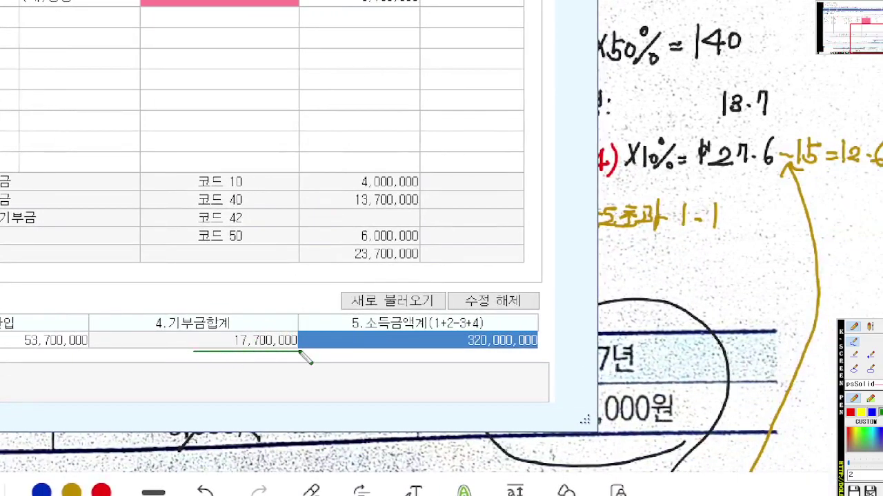
mouse_move(530, 358)
mouse_down()
mouse_move(315, 315)
mouse_move(538, 295)
mouse_move(554, 348)
mouse_move(524, 356)
mouse_up()
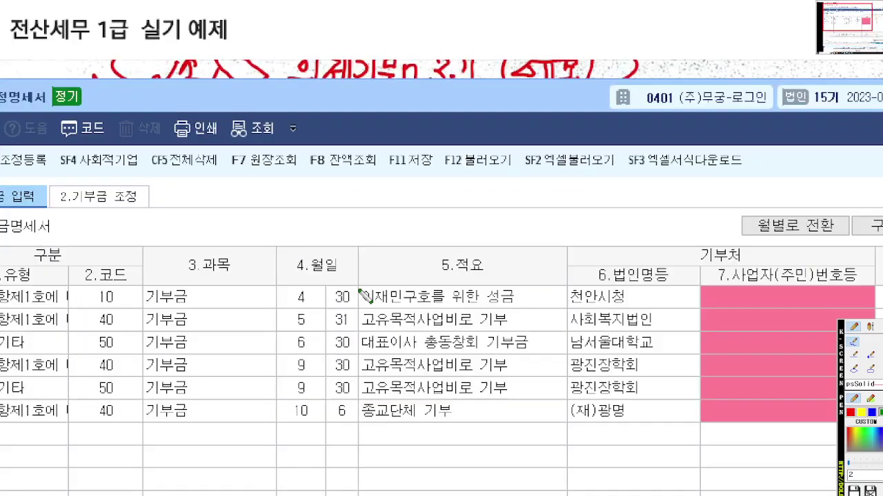
mouse_move(153, 218)
mouse_down()
mouse_move(100, 221)
mouse_move(52, 192)
mouse_move(162, 186)
mouse_move(153, 218)
mouse_up()
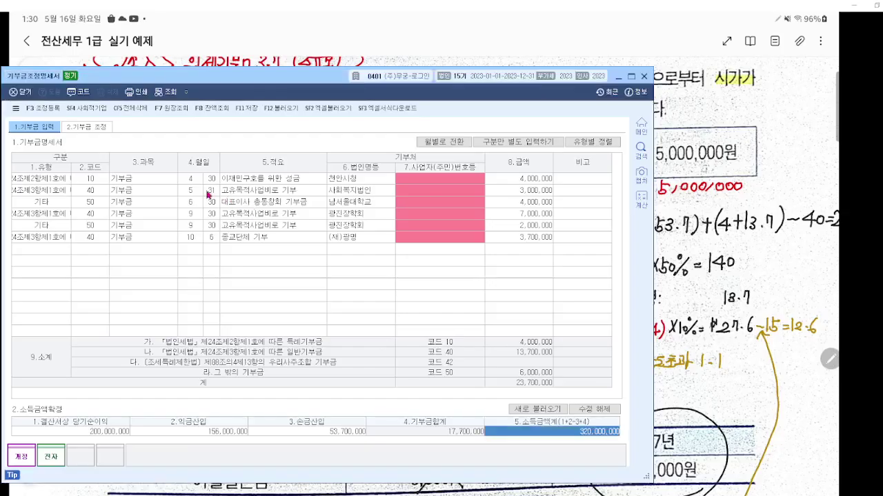
Open the 기부금 조정 section, underline the item 2 이월결손금 합계액 label with the screen pen, and clear the markings.
click(95, 128)
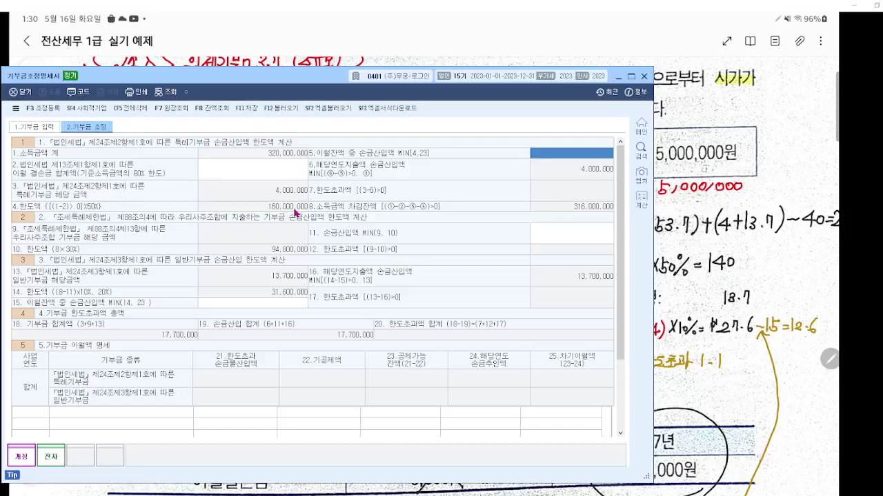
key(Return)
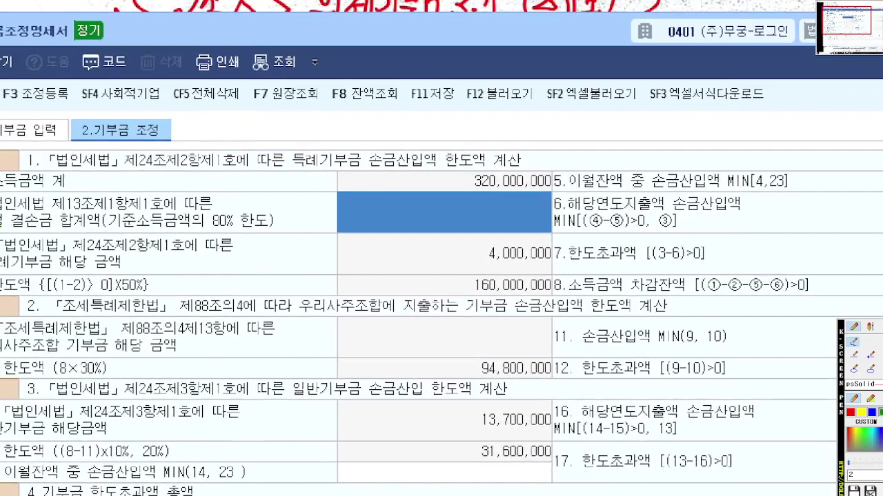
drag(2, 210, 238, 209)
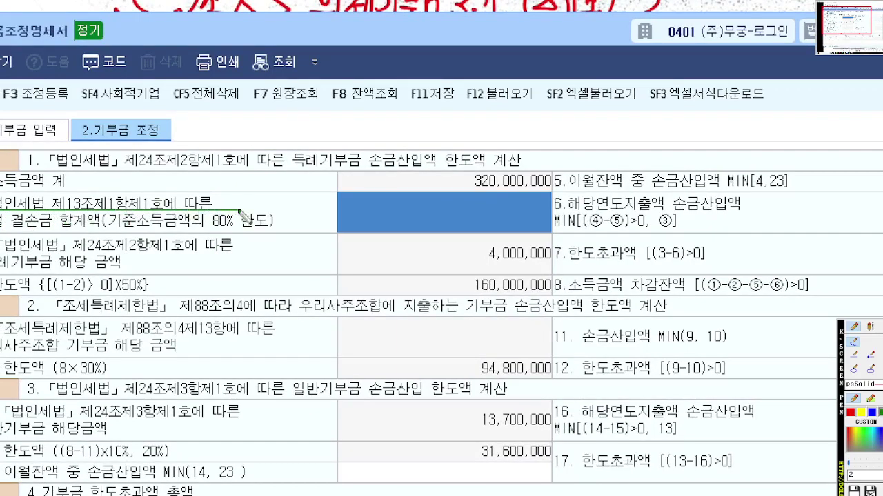
drag(1, 230, 107, 230)
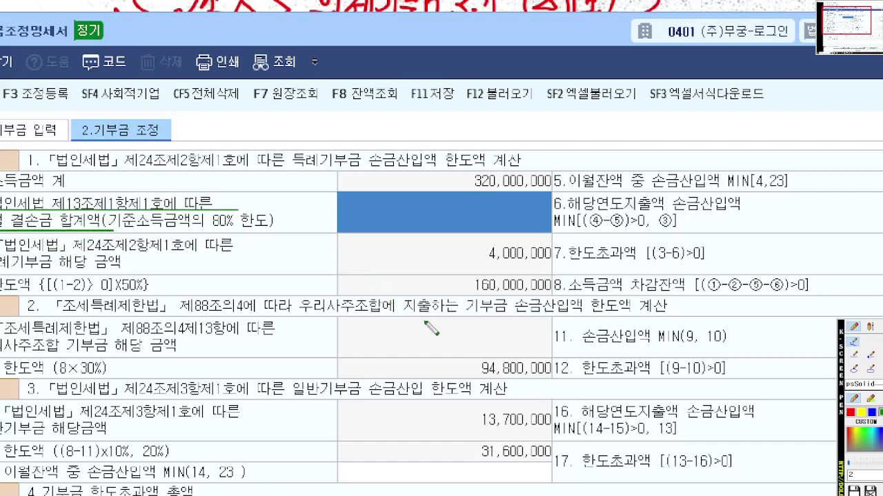
key(Escape)
Look up the 2017 이월결손금 in the problem notes and set item 2 이월결손금 합계액 to 40,000,000.
click(663, 362)
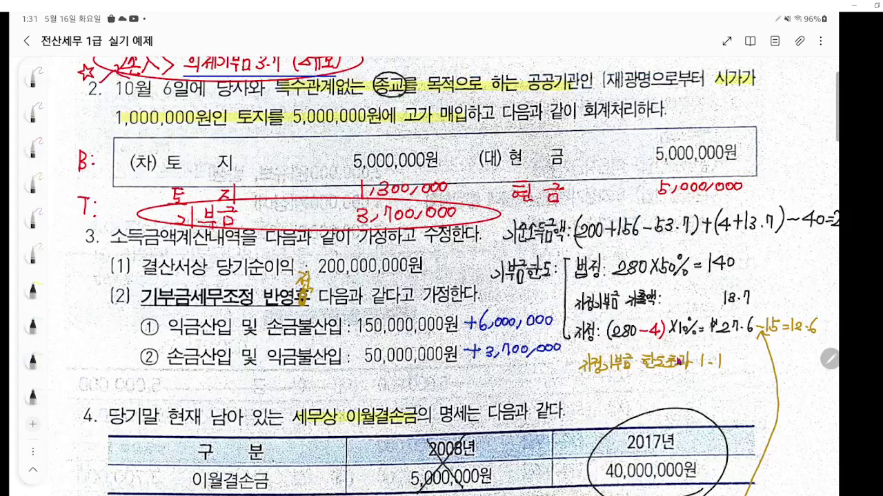
scroll(679, 361, down, 5)
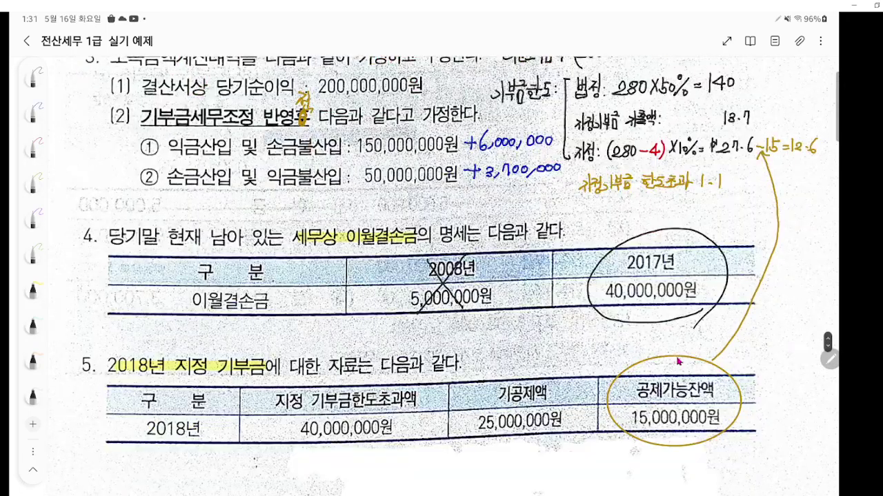
scroll(678, 361, down, 1)
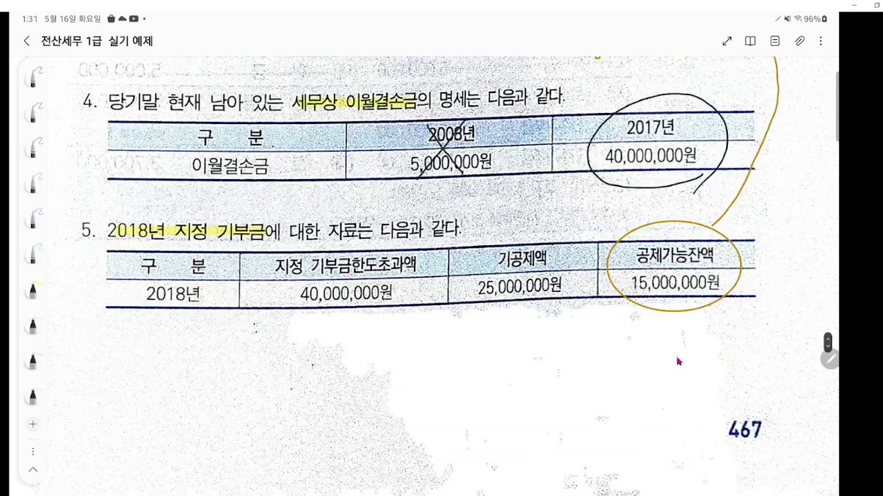
scroll(678, 361, up, 1)
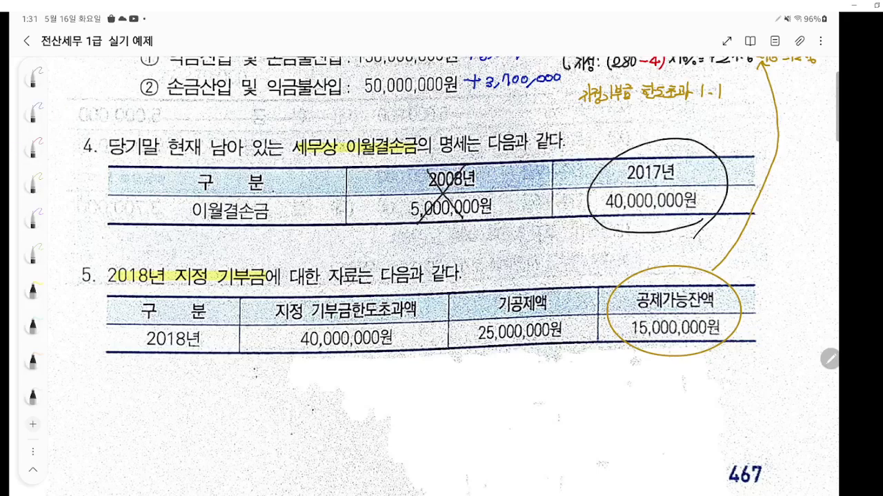
click(184, 491)
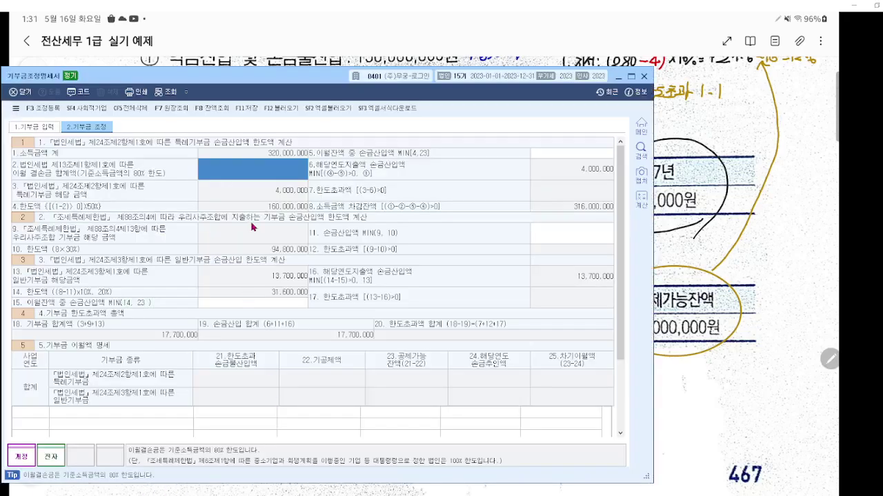
text(40,000,000)
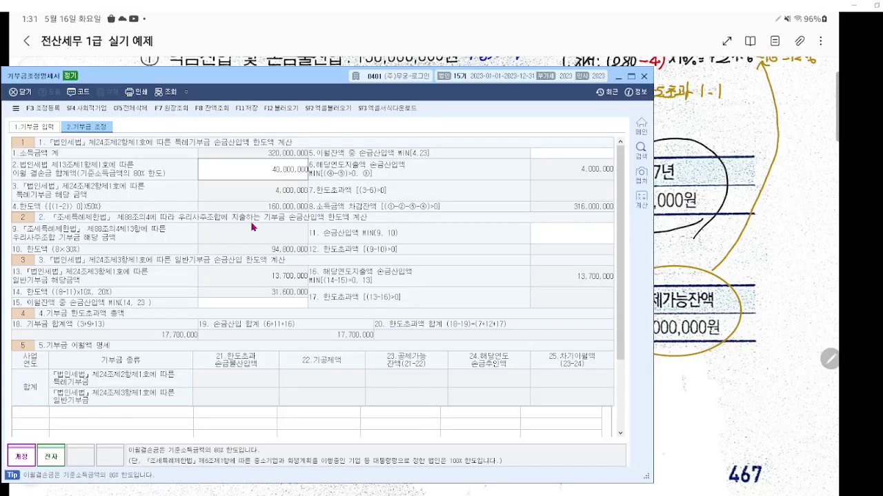
key(Return)
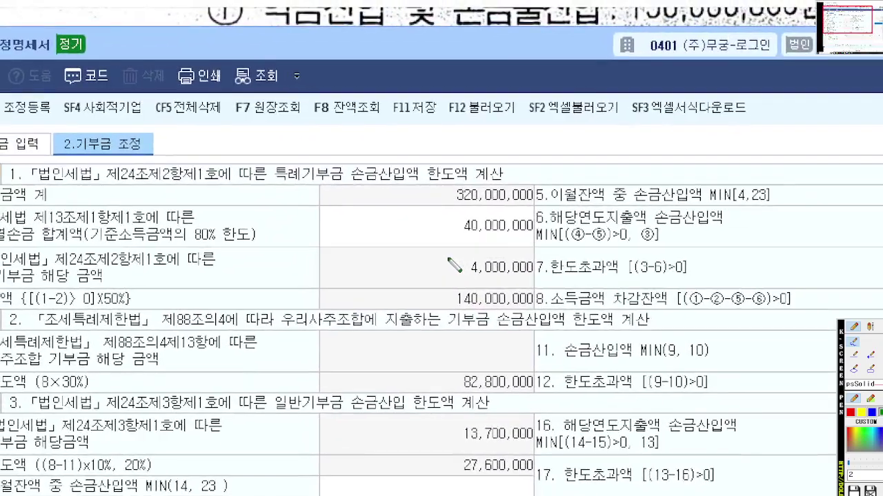
Circle the 이월결손금 amount with the screen pen, clear the circle, and write out its subtraction from 소득금액 계 as 280.
mouse_move(546, 235)
mouse_down()
mouse_move(422, 219)
mouse_move(560, 213)
mouse_move(544, 242)
mouse_up()
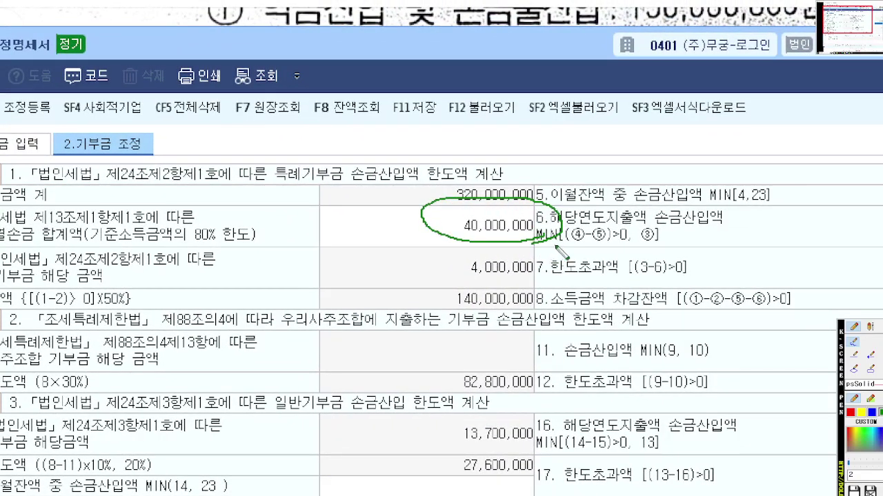
key(Escape)
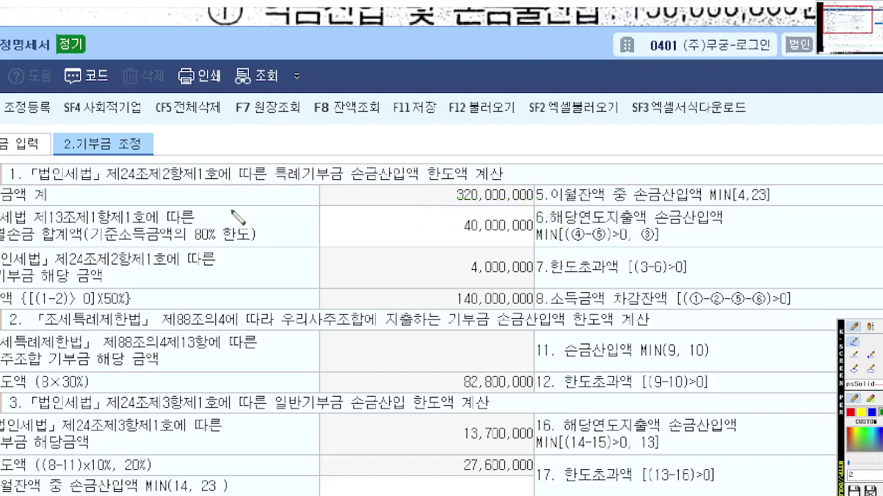
drag(433, 206, 502, 205)
drag(427, 225, 448, 224)
drag(415, 233, 536, 237)
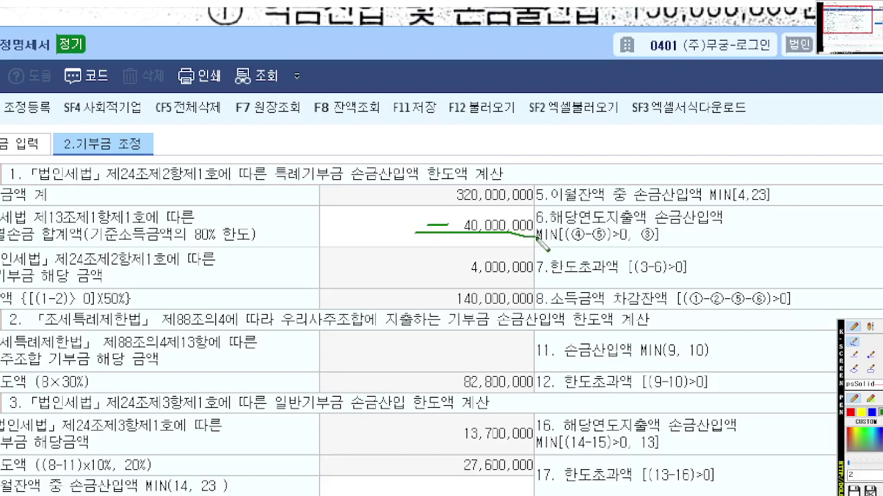
mouse_move(448, 240)
mouse_down()
mouse_move(494, 249)
mouse_move(491, 241)
mouse_move(508, 248)
mouse_move(513, 239)
mouse_up()
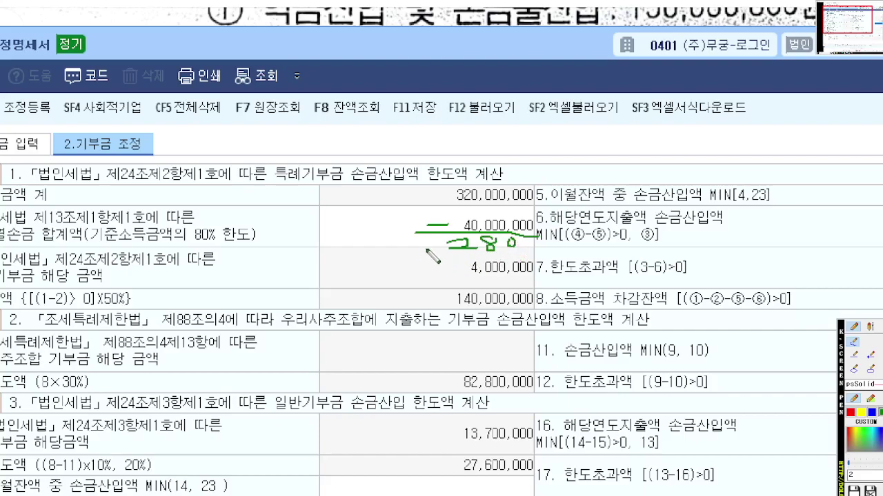
Add ×50% to the handwritten calculation and underline the 특례기부금 한도액 formula and amount.
drag(400, 260, 427, 252)
mouse_move(412, 251)
mouse_down()
mouse_move(440, 269)
mouse_move(475, 259)
mouse_move(461, 254)
mouse_move(473, 276)
mouse_up()
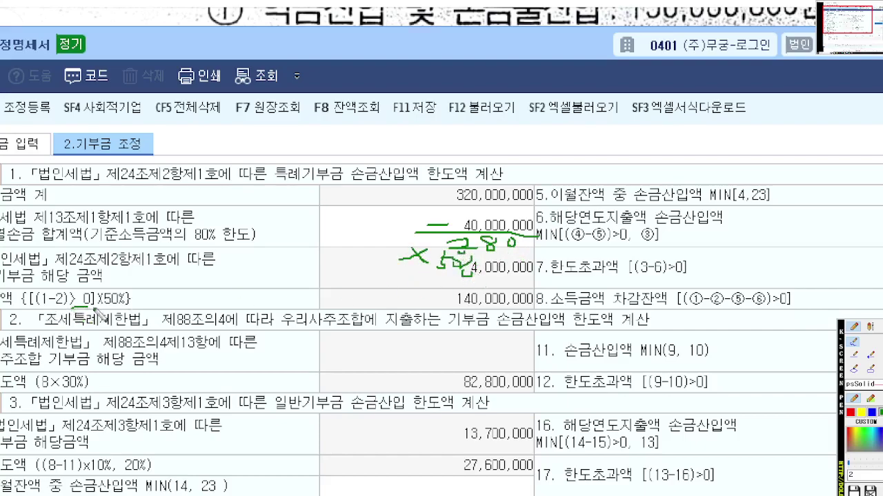
drag(88, 304, 150, 304)
drag(455, 308, 538, 309)
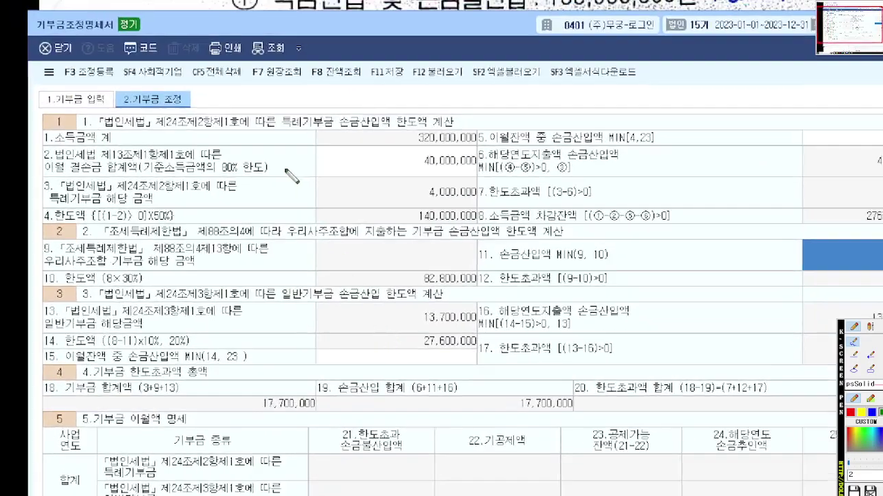
Write the 일반기부금 limit calculation (280-4)×10% over the form with the screen pen.
mouse_move(290, 158)
mouse_down()
mouse_move(315, 167)
mouse_move(340, 151)
mouse_move(330, 166)
mouse_move(345, 153)
mouse_move(376, 156)
mouse_move(365, 166)
mouse_move(378, 158)
mouse_move(376, 169)
mouse_move(380, 163)
mouse_up()
mouse_move(288, 137)
mouse_down()
mouse_move(278, 158)
mouse_move(286, 173)
mouse_up()
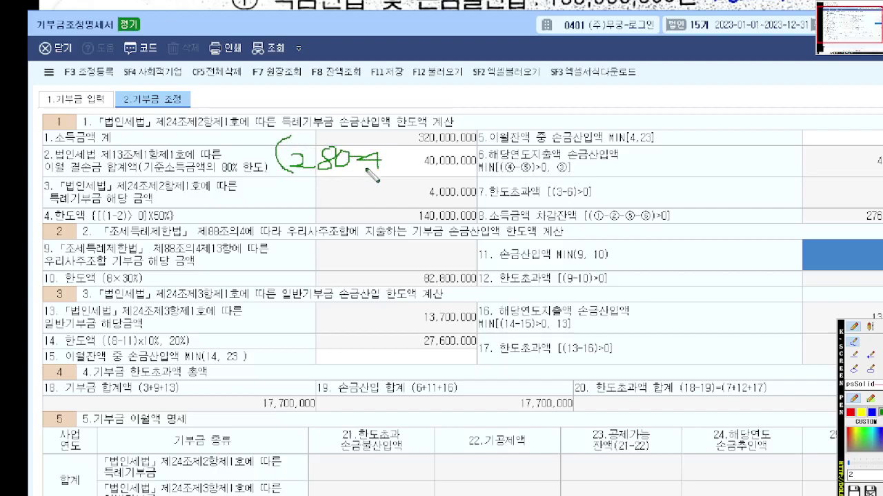
drag(388, 144, 386, 169)
mouse_move(396, 146)
mouse_down()
mouse_move(402, 158)
mouse_move(453, 162)
mouse_move(437, 167)
mouse_up()
drag(429, 136, 446, 165)
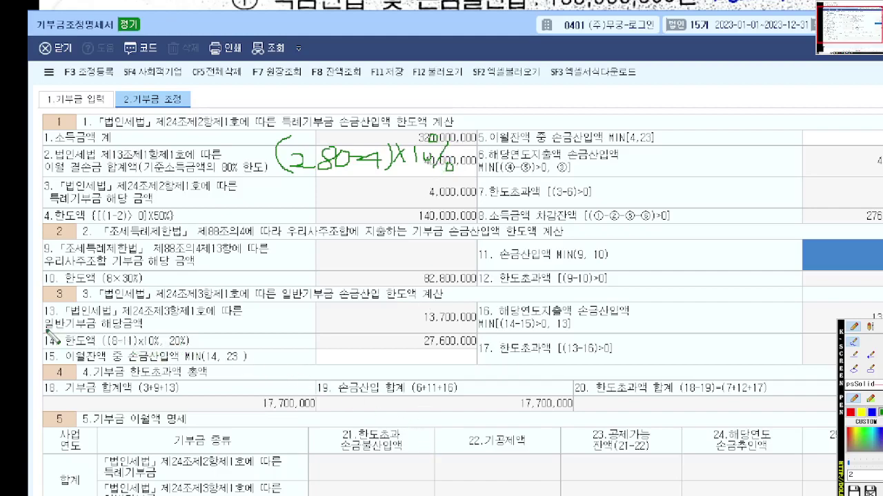
Underline the 일반기부금 해당금액 and 한도액 entries in section 3 with the screen pen, and clear all markings.
drag(45, 332, 100, 336)
key(ctrl+z)
drag(414, 329, 482, 328)
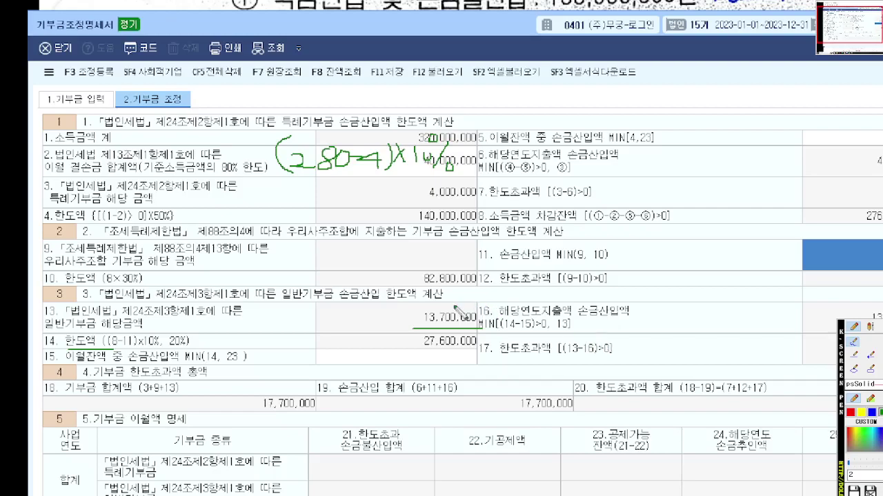
key(ctrl+z)
drag(413, 350, 478, 350)
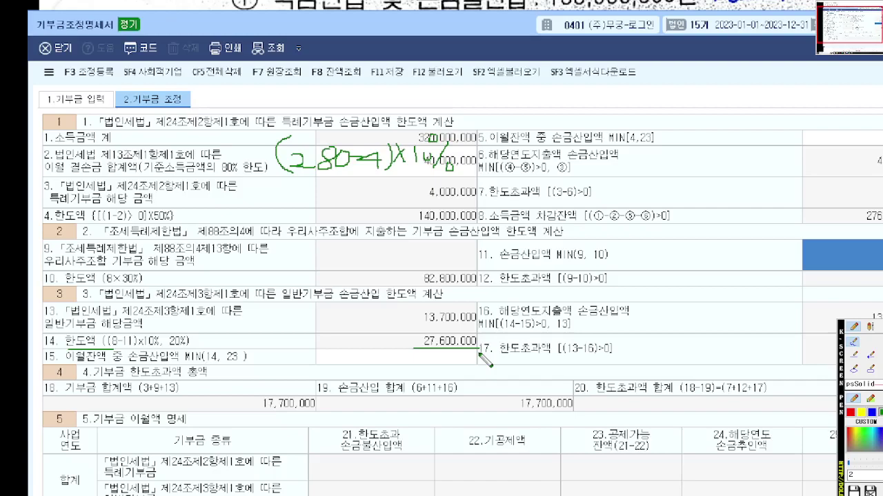
key(Escape)
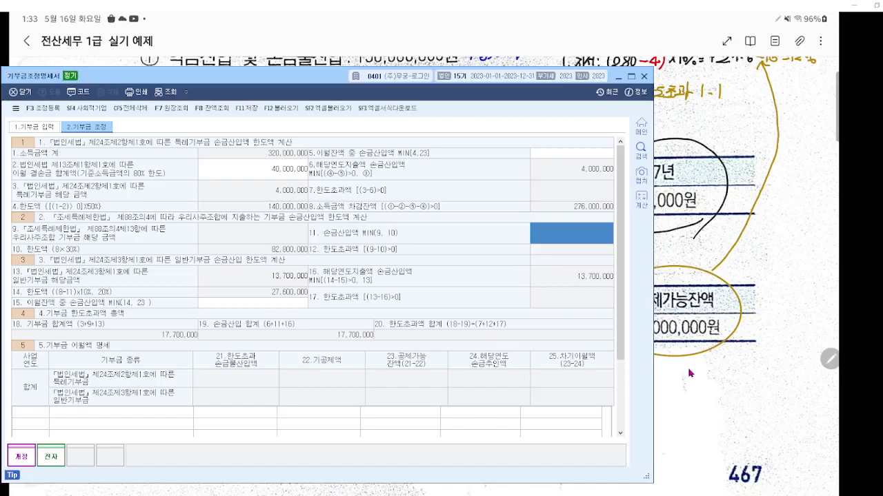
In the problem notes, strike out 지정 in the item 5 heading and write 일반 above it with the black pen.
click(690, 372)
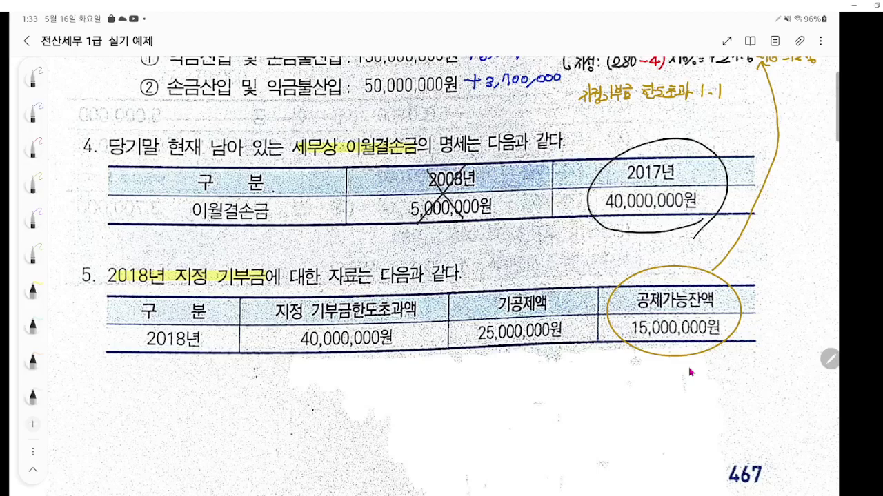
click(32, 76)
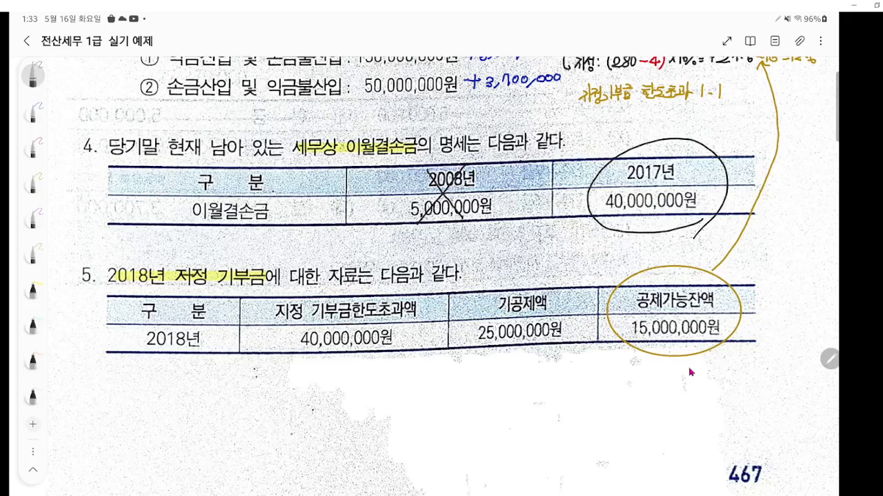
mouse_move(191, 274)
mouse_down()
mouse_move(203, 276)
mouse_move(187, 252)
mouse_move(192, 267)
mouse_move(197, 256)
mouse_up()
mouse_move(200, 245)
mouse_down()
mouse_move(202, 260)
mouse_move(203, 252)
mouse_up()
drag(205, 238, 209, 254)
drag(196, 258, 207, 263)
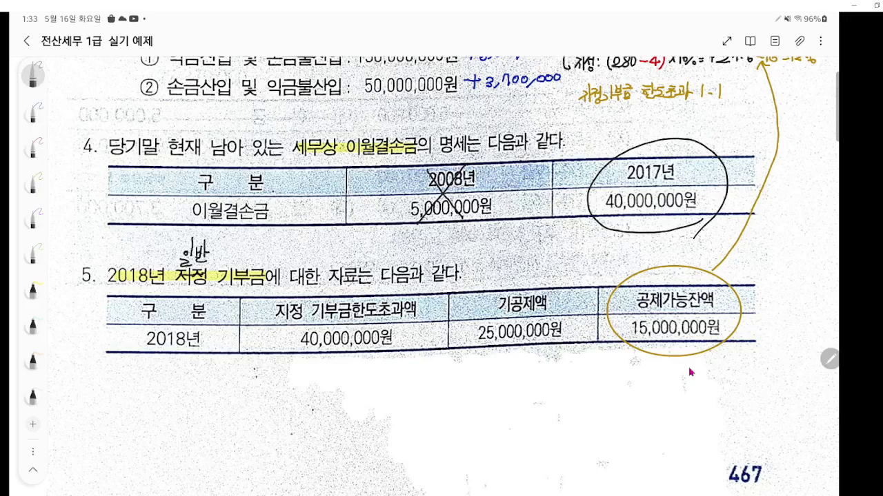
Correct 지정 to 일반 by hand in the 기부금한도초과액 column heading of the item 5 table.
mouse_move(274, 312)
mouse_down()
mouse_move(298, 310)
mouse_move(281, 291)
mouse_move(289, 293)
mouse_up()
mouse_move(275, 293)
mouse_down()
mouse_move(289, 302)
mouse_move(293, 294)
mouse_up()
drag(298, 282, 305, 295)
drag(305, 290, 308, 300)
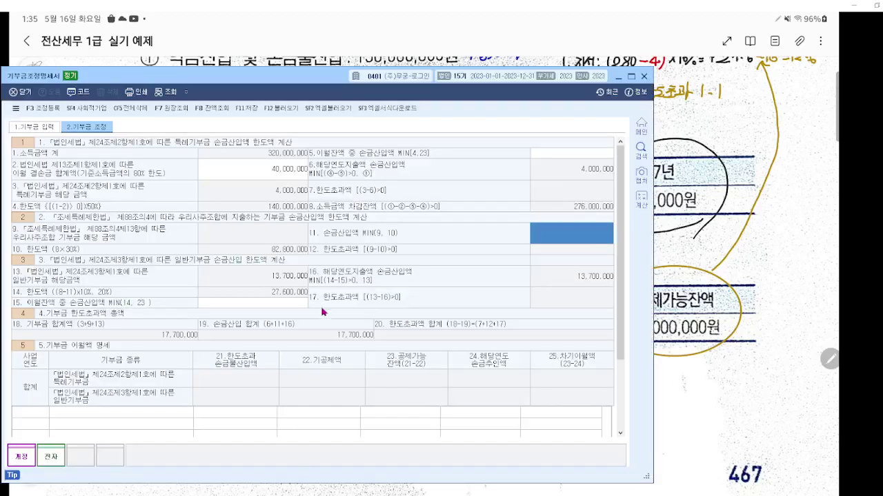
Reposition the donation statement window over the notes and underline the 기부금 이월액 명세 heading with the screen pen.
drag(292, 75, 351, 42)
key(ctrl+2)
scroll(246, 286, up, 7)
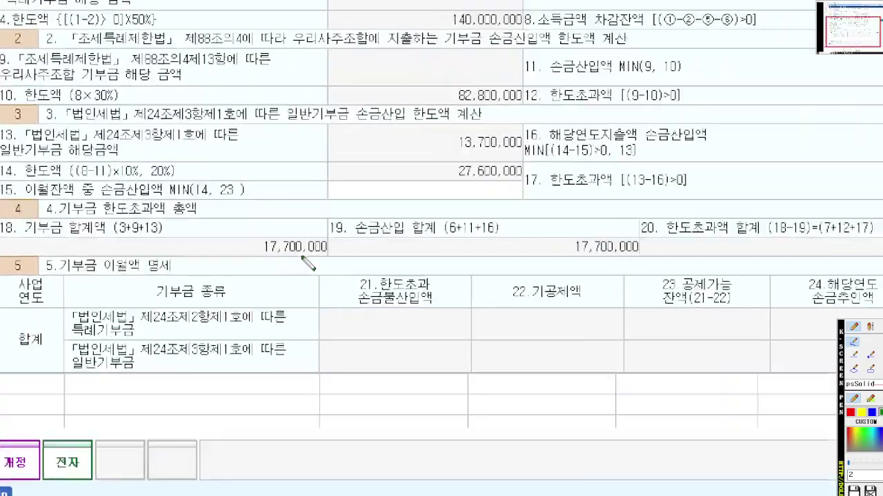
drag(2, 260, 201, 260)
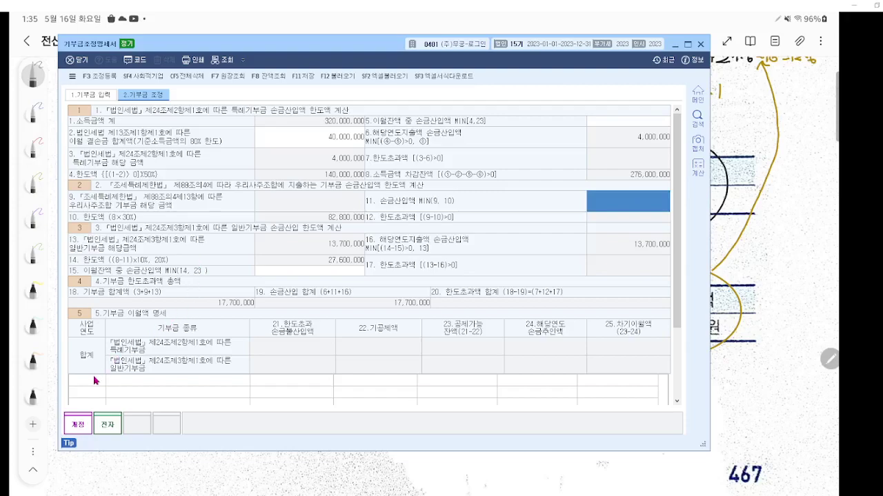
Add a 2018 row to 기부금 이월액 명세 and set its type to 「법인세법」 제24조제3항제1호에 따른 일반기부금.
click(29, 391)
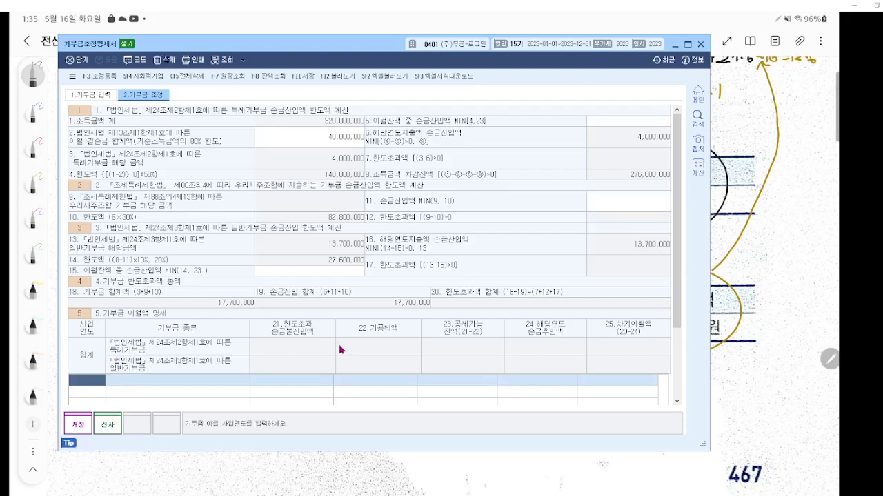
text(2018)
key(Return)
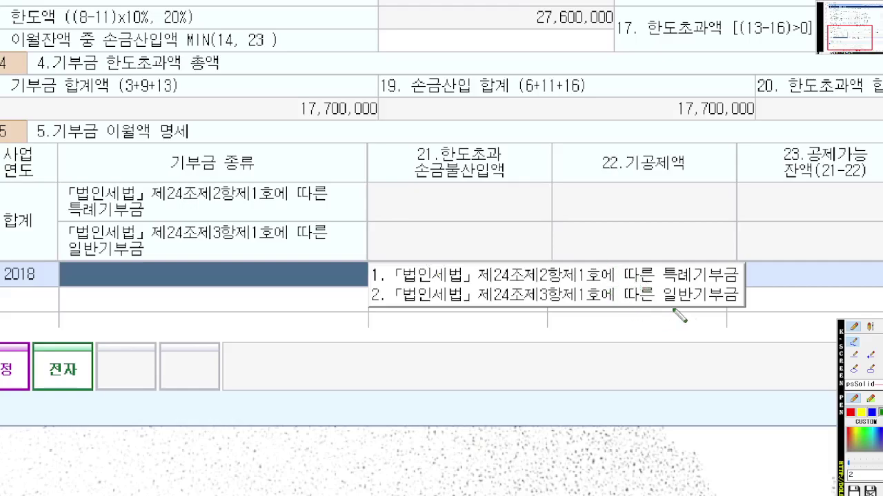
drag(743, 302, 329, 300)
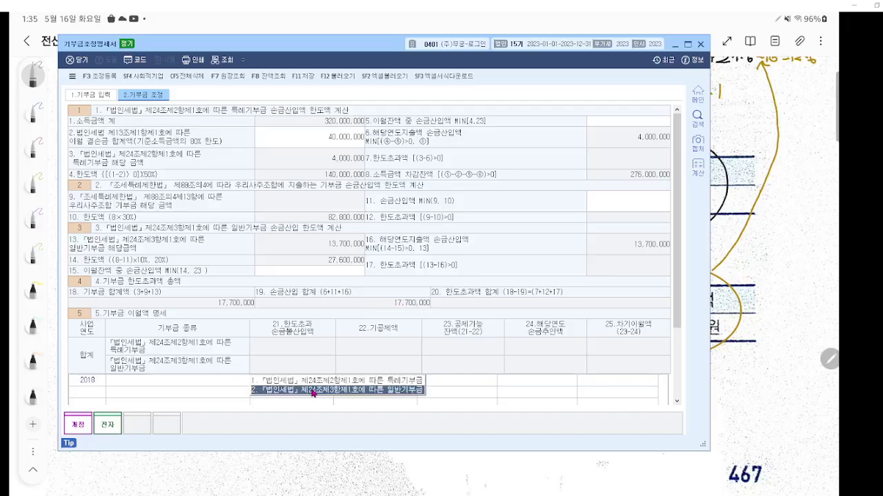
click(313, 392)
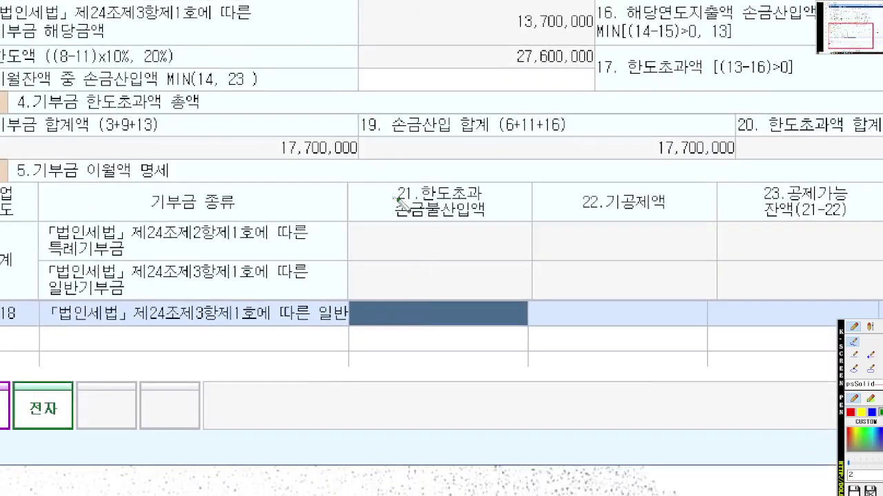
In the 2018 row of 기부금 이월액 명세, set 21.한도초과 손금불산입액 to 40,000,000 and 22.기공제액 to 25,000,000.
drag(396, 199, 486, 198)
mouse_move(426, 184)
mouse_down()
mouse_move(197, 160)
mouse_move(8, 304)
mouse_move(3, 295)
mouse_move(58, 298)
mouse_up()
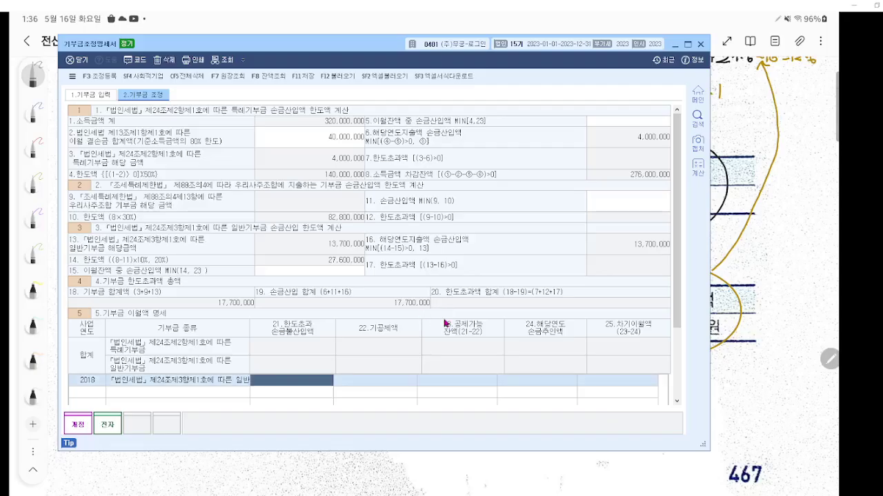
text(40,)
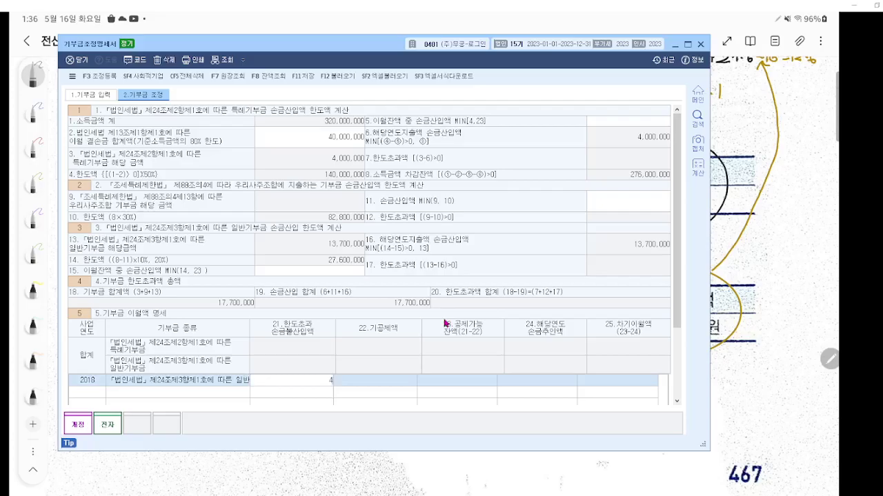
text(000,000)
key(Return)
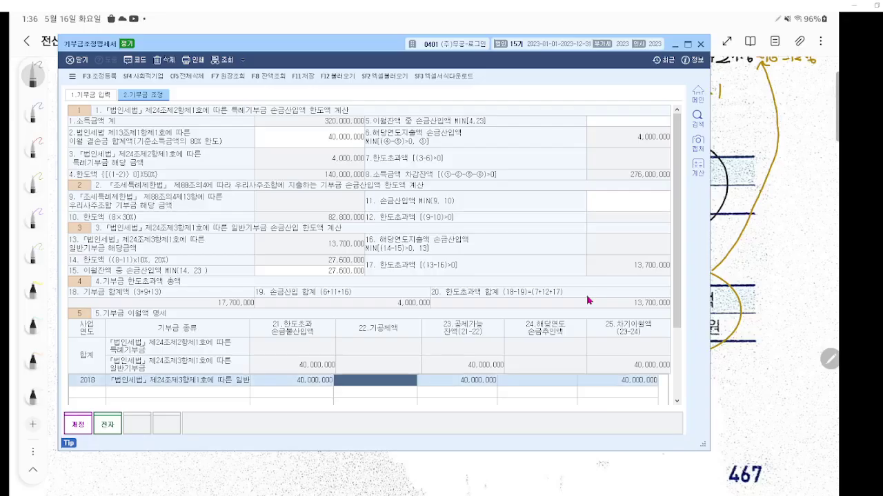
text(25000000)
key(Return)
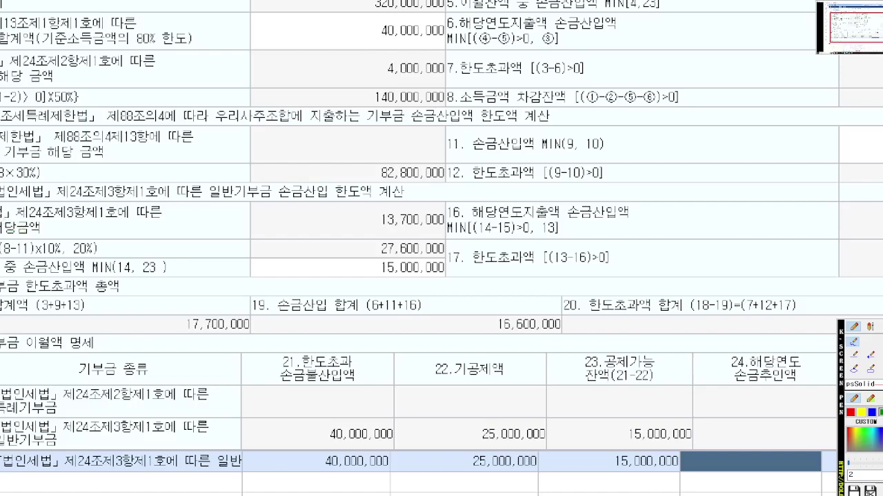
Mark the section 3 일반기부금 limit with the screen pen and set the 2018 row's 24.해당연도 손금추인액 to 15,000,000.
drag(4, 176, 3, 202)
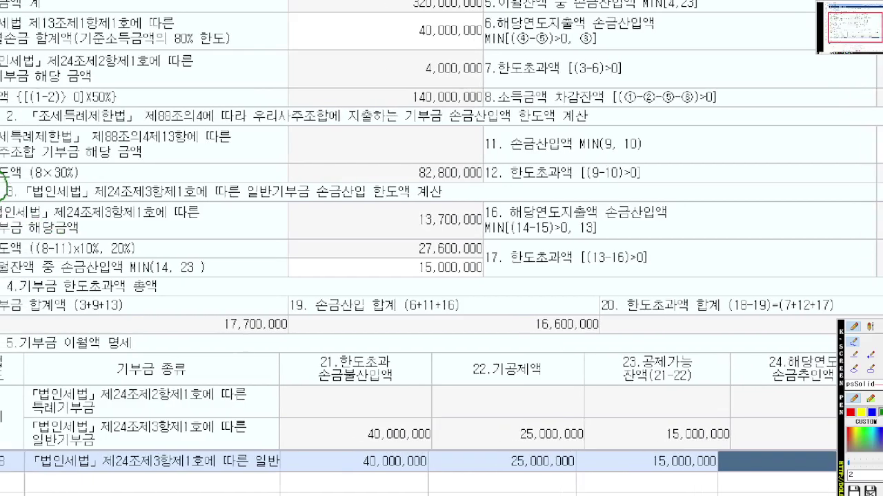
drag(239, 201, 296, 201)
drag(373, 202, 422, 201)
drag(1, 258, 20, 256)
drag(414, 260, 487, 259)
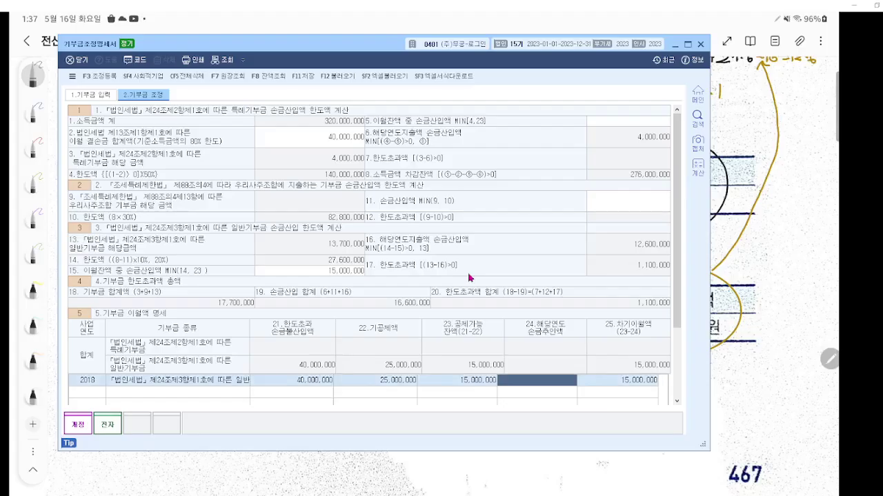
text(15000000)
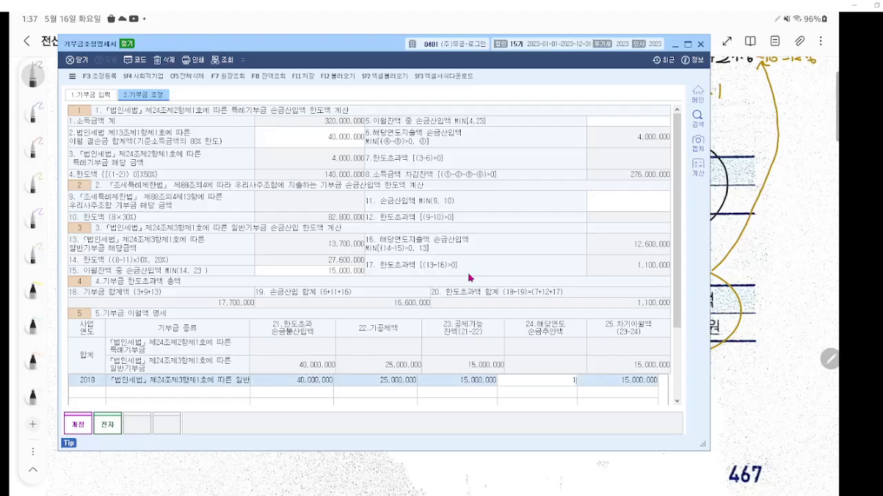
key(Return)
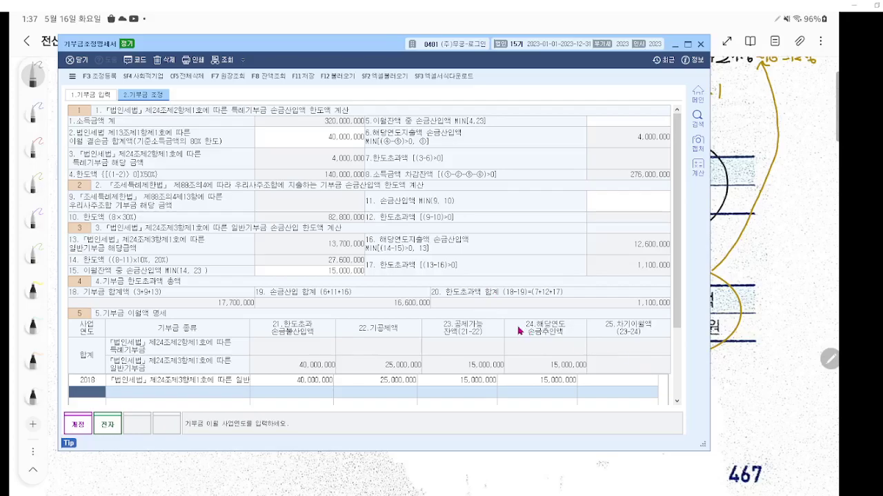
Underline 17. 한도초과액 and the 일반기부금 손금산입 heading with the green screen pen and undo the strokes.
key(ctrl+1)
scroll(442, 303, up, 3)
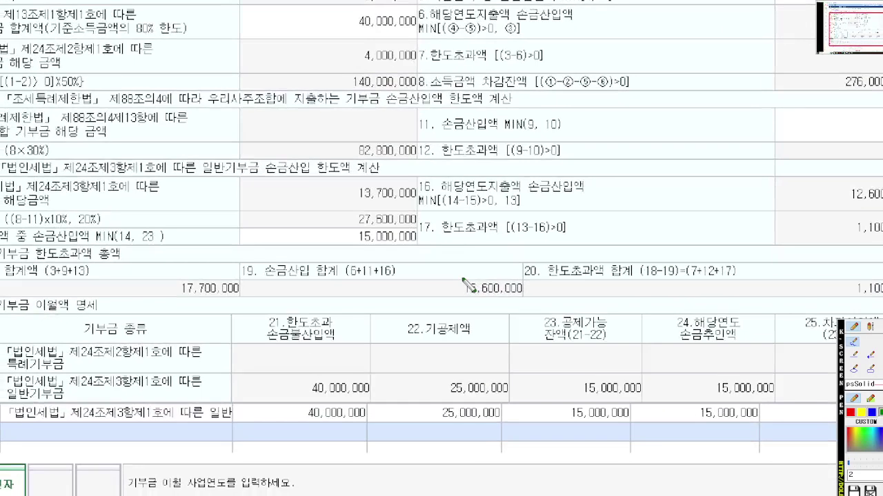
drag(423, 236, 507, 236)
drag(205, 175, 306, 174)
scroll(620, 234, down, 1)
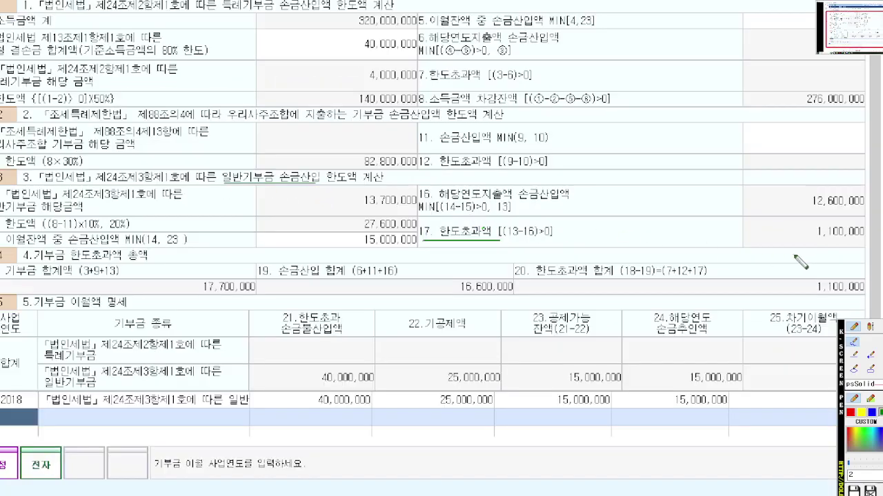
drag(810, 244, 882, 243)
scroll(364, 246, up, 2)
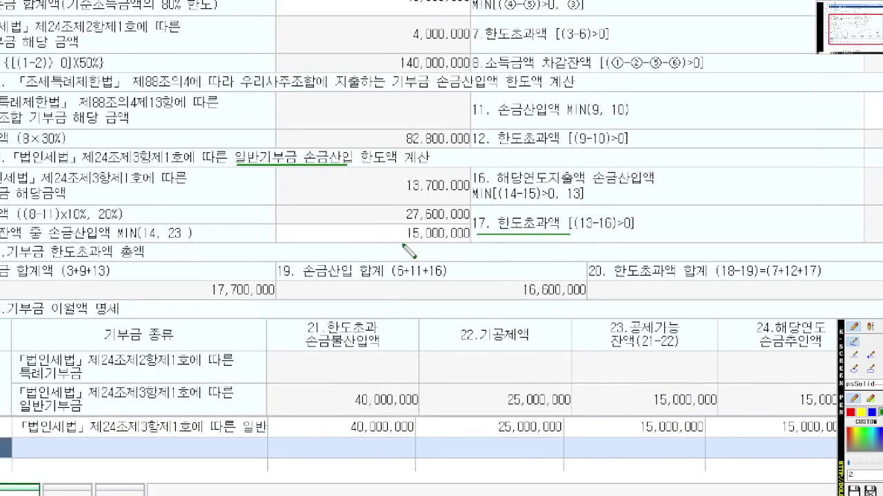
key(ctrl+z)
key(ctrl+z)
Handwrite the subtraction of 15,000,000 from the circled 27,600,000 as 12,600,000 in red, and mark 13,700,000 and 17. 한도초과액 in green.
click(850, 413)
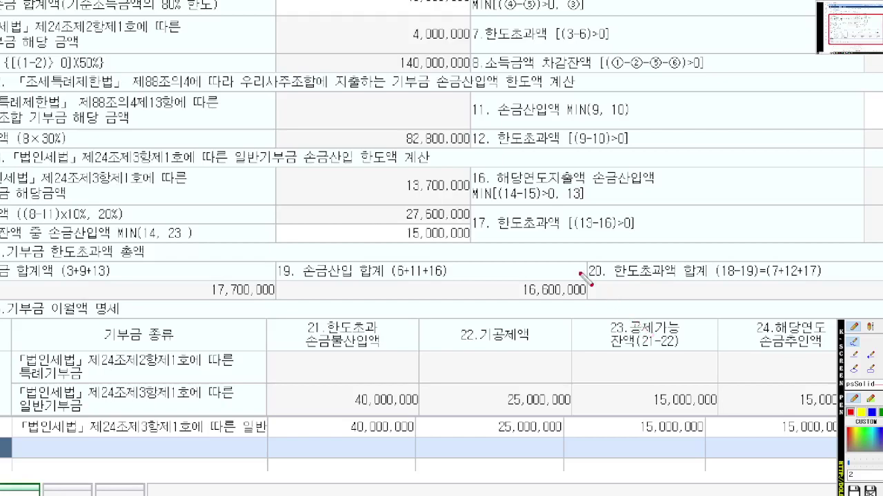
mouse_move(482, 223)
mouse_down()
mouse_move(386, 209)
mouse_move(479, 197)
mouse_move(484, 219)
mouse_move(476, 222)
mouse_up()
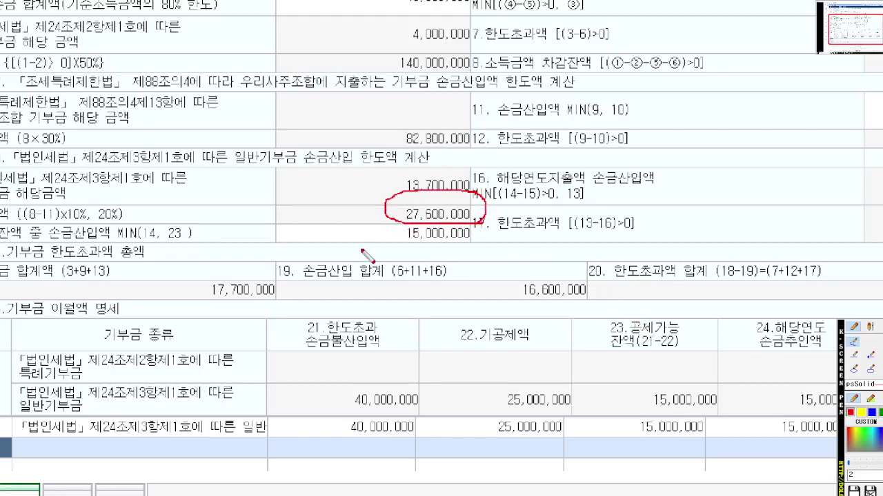
mouse_move(344, 247)
mouse_down()
mouse_move(393, 247)
mouse_move(398, 259)
mouse_move(417, 249)
mouse_move(414, 262)
mouse_move(458, 254)
mouse_move(475, 263)
mouse_move(473, 250)
mouse_move(521, 257)
mouse_up()
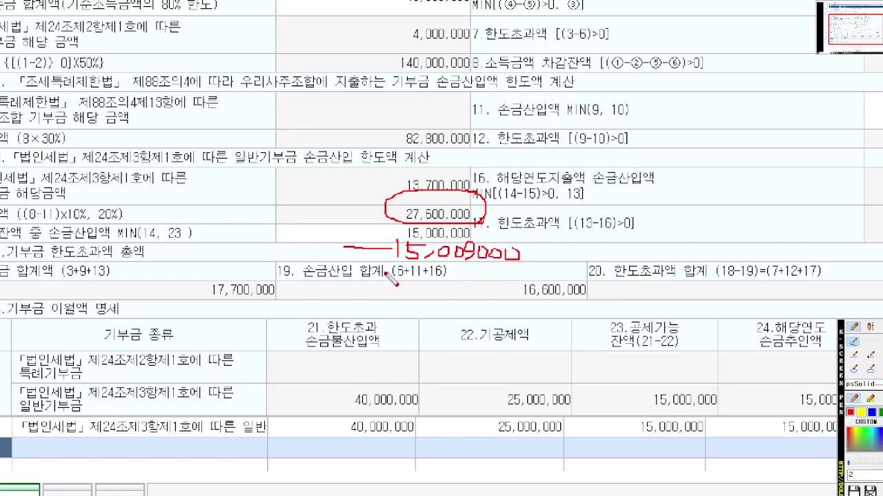
drag(365, 263, 525, 262)
mouse_move(412, 280)
mouse_down()
mouse_move(424, 298)
mouse_move(445, 305)
mouse_move(462, 296)
mouse_move(576, 307)
mouse_move(566, 302)
mouse_up()
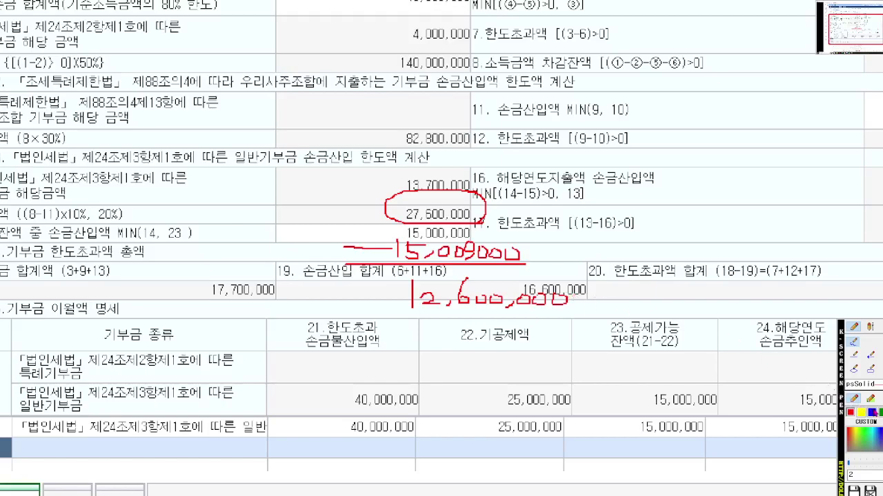
mouse_move(477, 200)
mouse_down()
mouse_move(422, 201)
mouse_move(390, 169)
mouse_move(482, 160)
mouse_move(482, 202)
mouse_up()
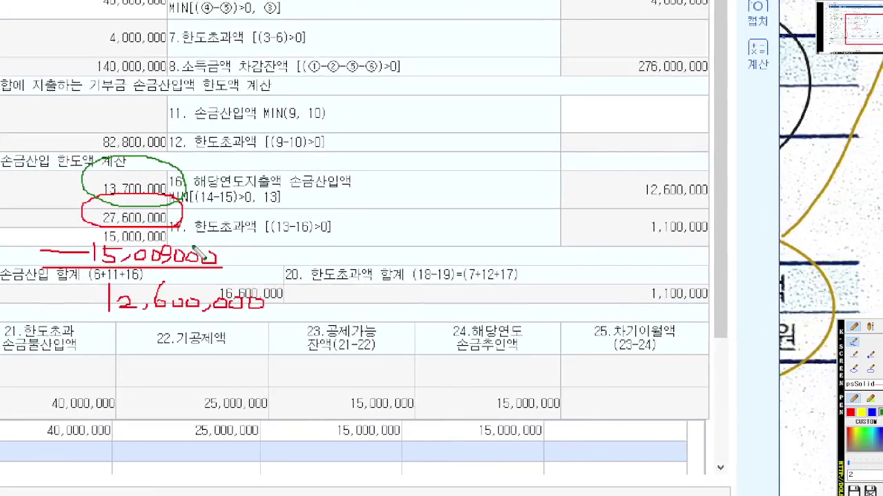
mouse_move(198, 239)
mouse_down()
mouse_move(744, 243)
mouse_move(497, 209)
mouse_move(166, 207)
mouse_move(176, 243)
mouse_move(258, 244)
mouse_up()
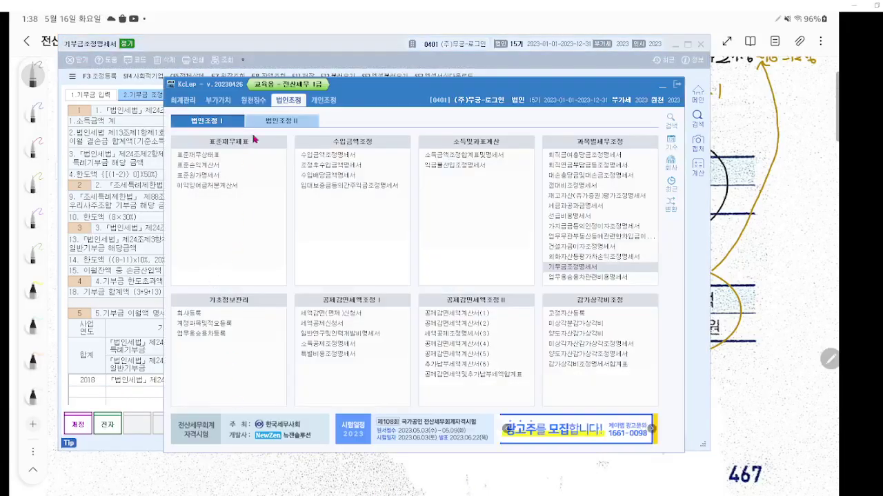
Open 법인세과세표준및세액조정계산서 from 법인조정 Ⅱ and underline the 105. 기부금한도초과액 row with the screen pen.
click(282, 121)
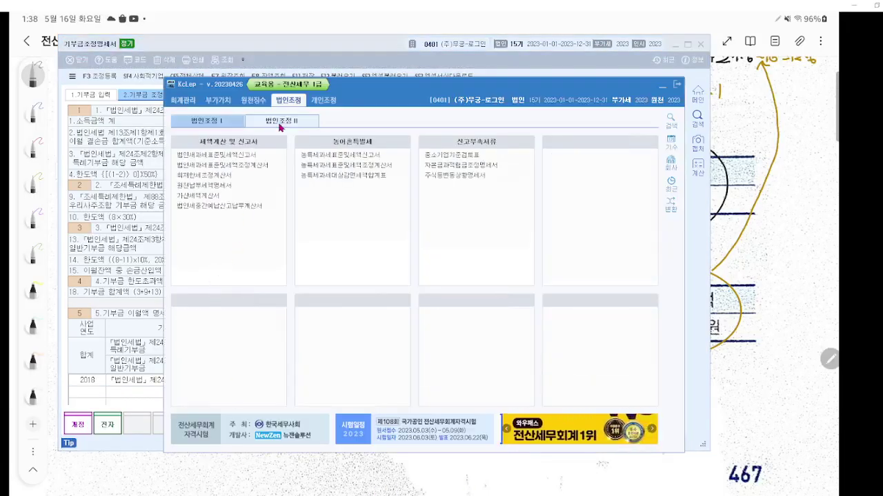
click(227, 165)
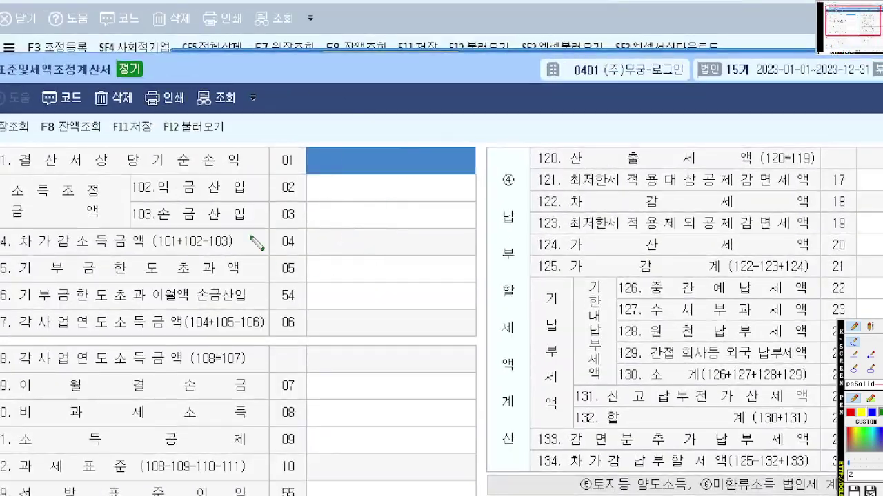
drag(15, 280, 390, 280)
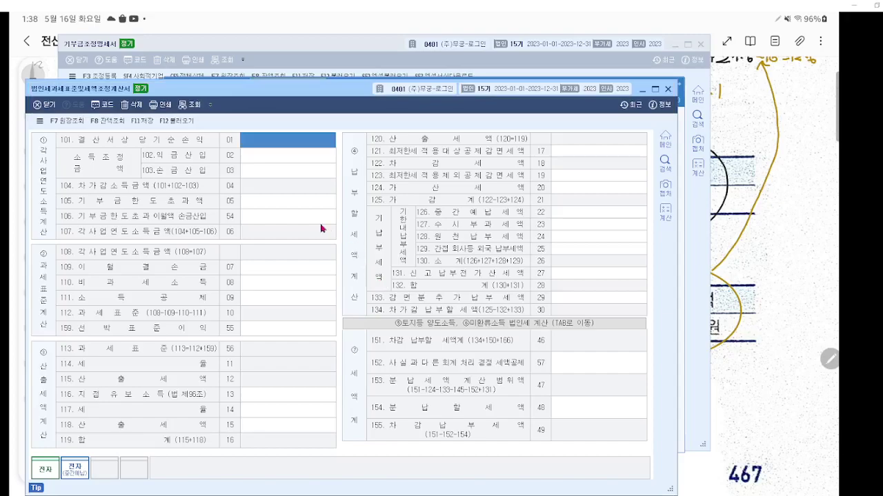
Set 105. 기부금한도초과액 to 1,100,000 and 106. 기부금한도초과이월액 손금산입 to 15,000,000.
click(367, 278)
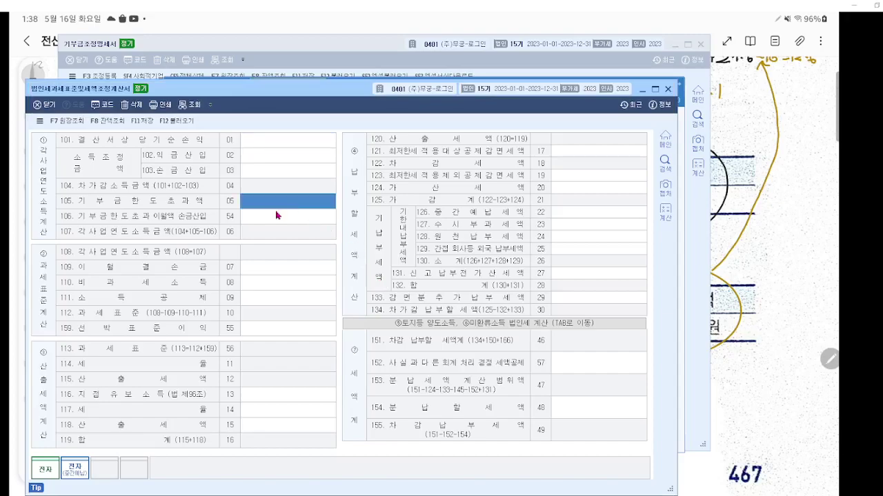
text(1,100,000)
key(Return)
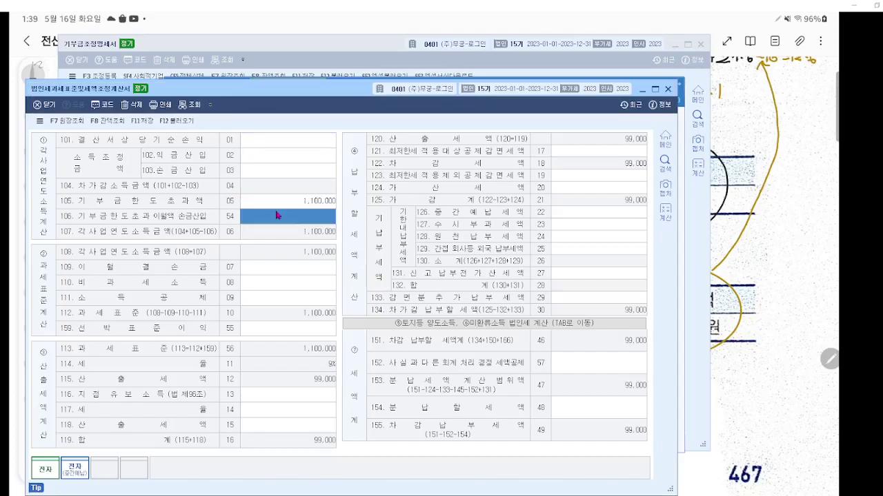
text(15000000)
key(Return)
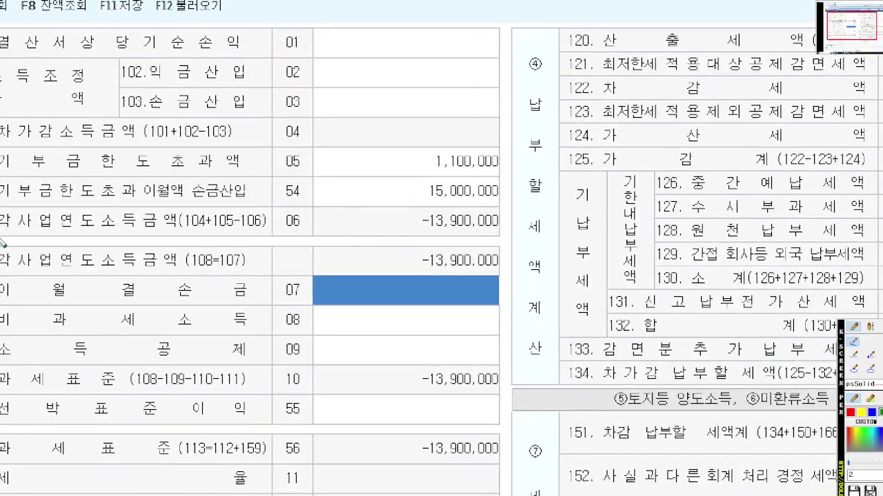
Underline items 105 and 106 and the form title with the green screen pen, and close 법인세과세표준및세액조정계산서.
drag(2, 206, 592, 206)
drag(2, 167, 683, 167)
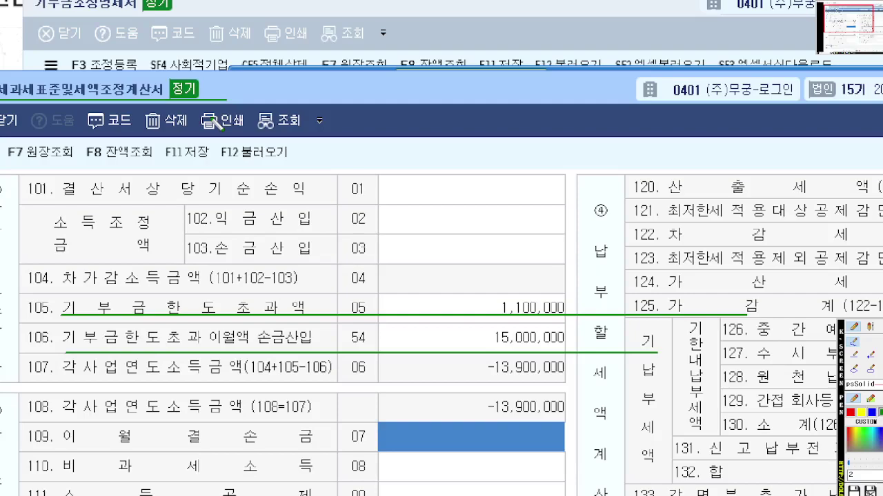
key(Escape)
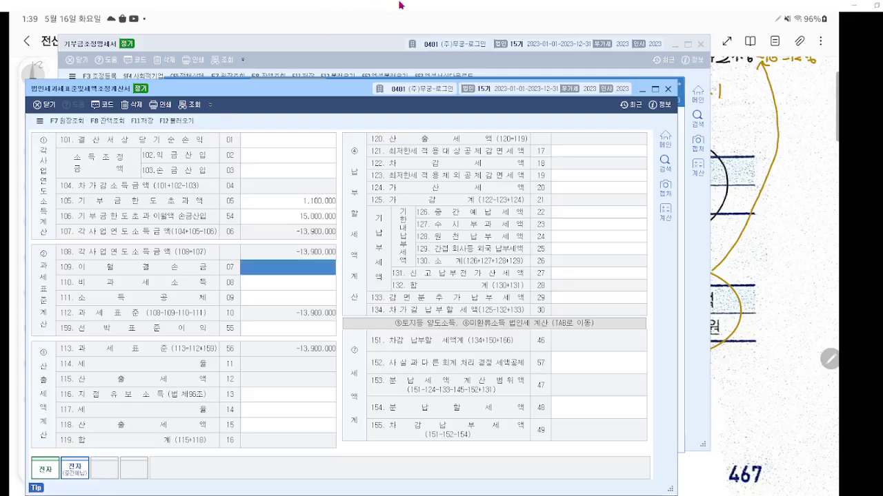
click(668, 89)
click(351, 320)
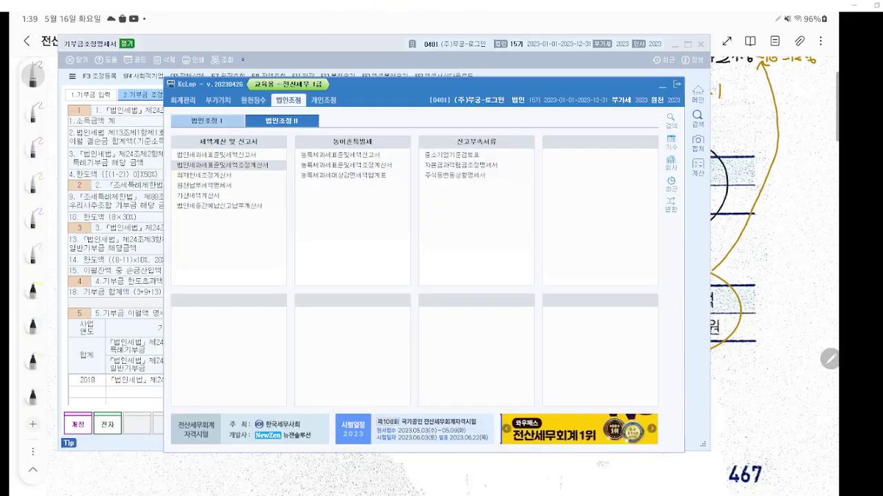